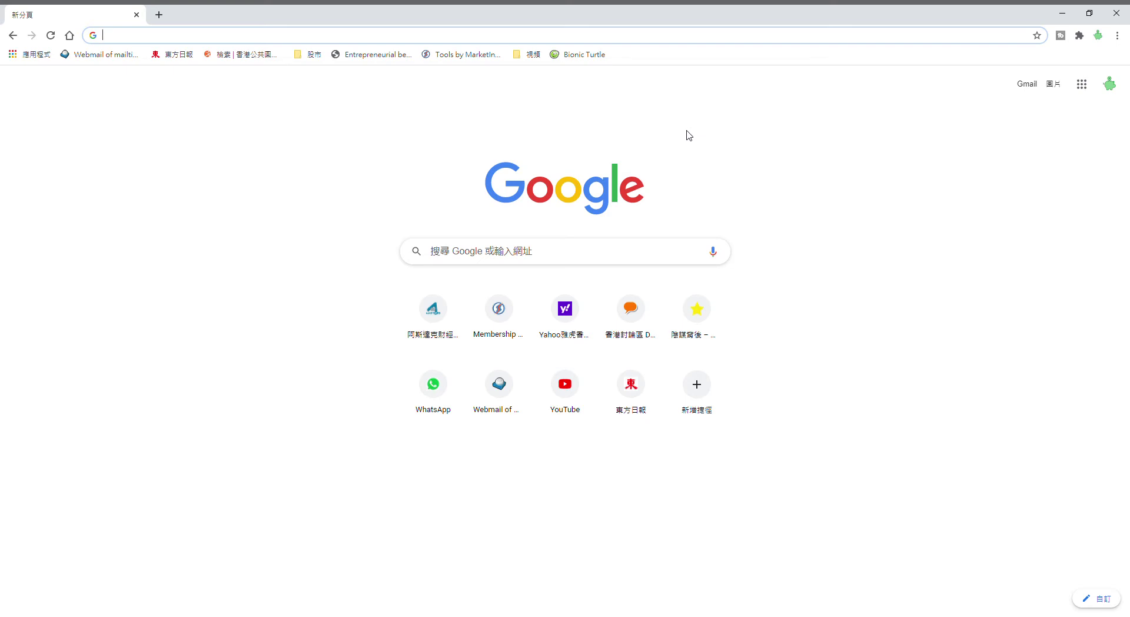
Open the bookmarked MarketInOut site and go to its Stock Screener
left_click(465, 59)
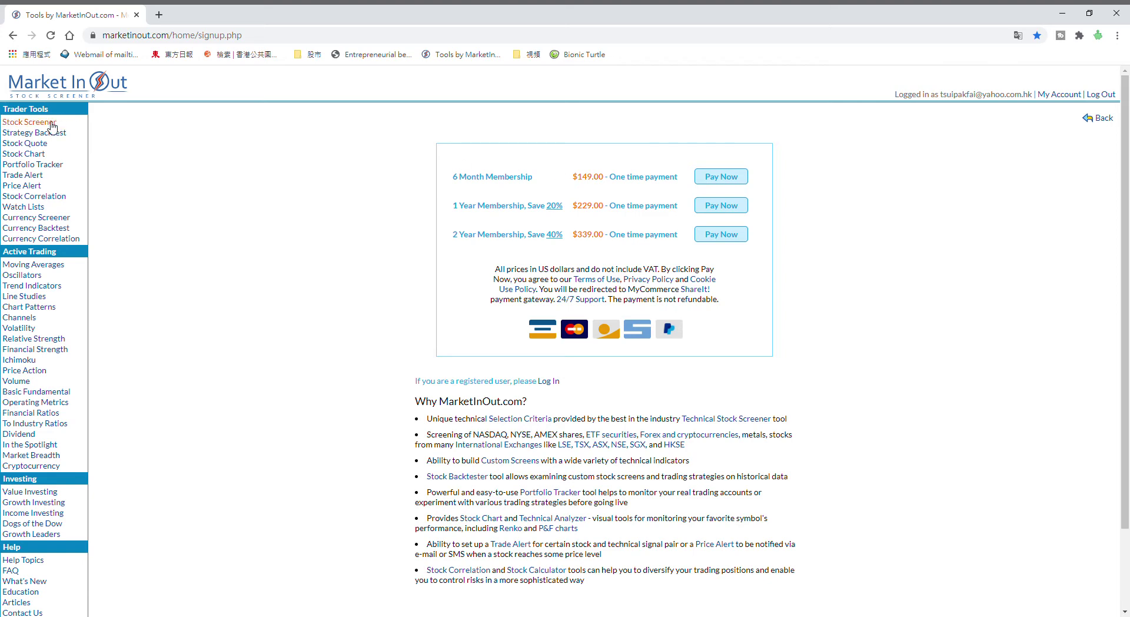
left_click(51, 124)
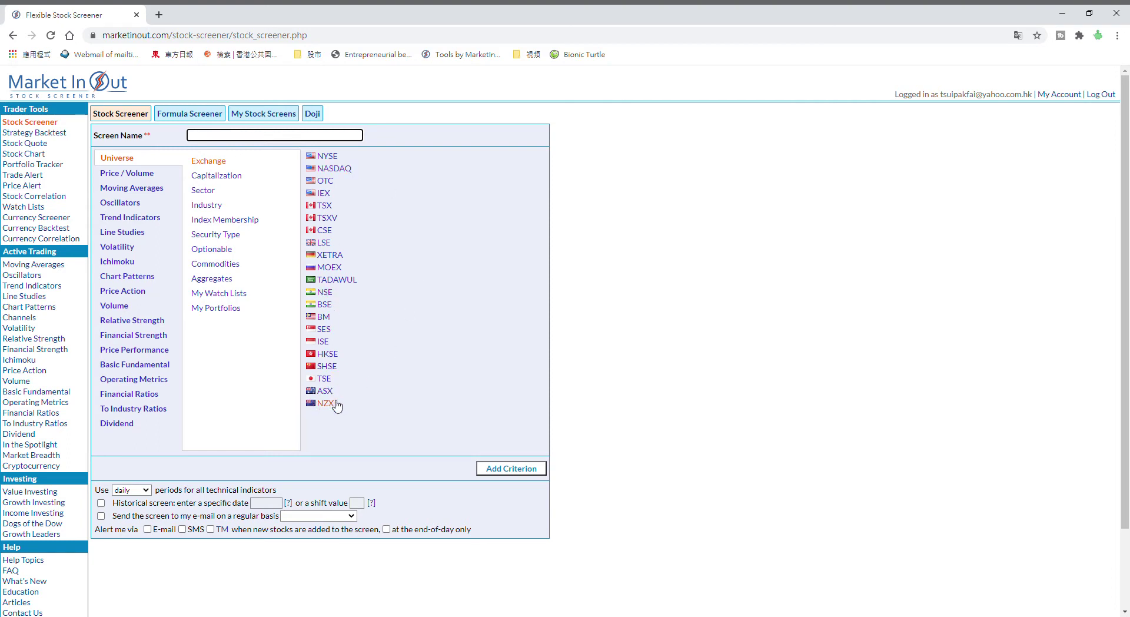
Try out a Copper industry selection criterion from the Universe category, then remove it from the screen
left_click(232, 180)
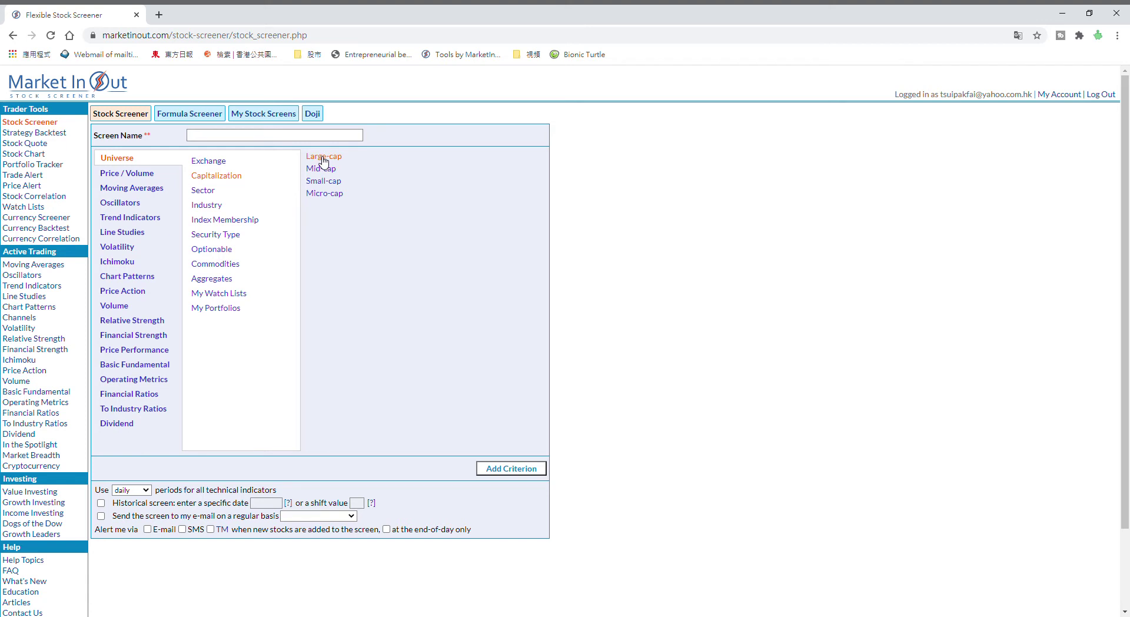
left_click(222, 210)
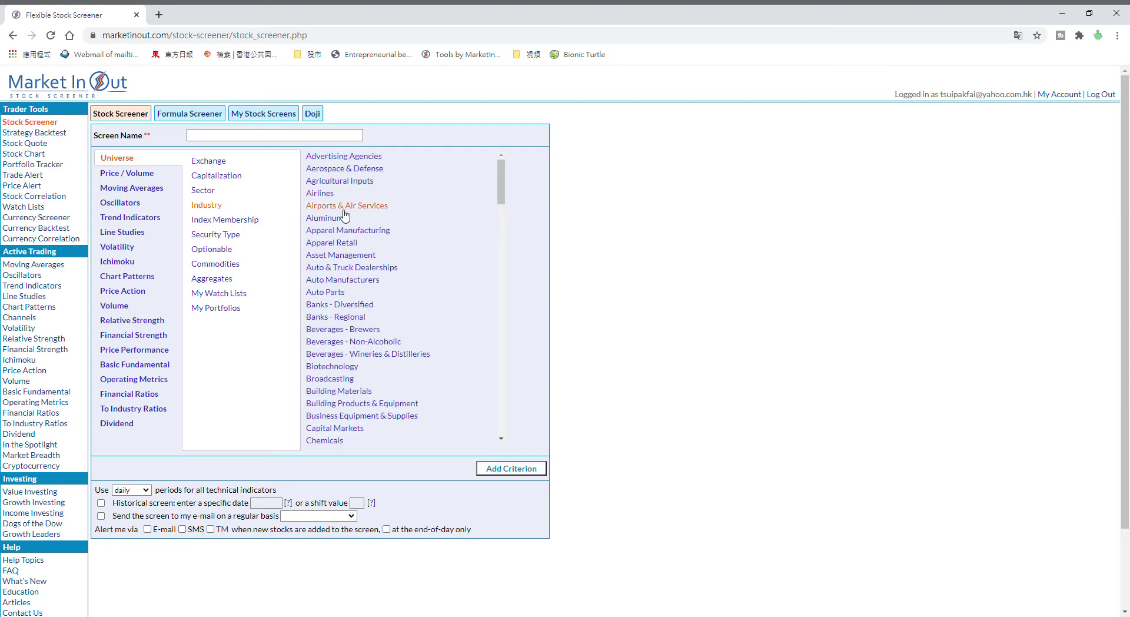
scroll(427, 280, "down", 5)
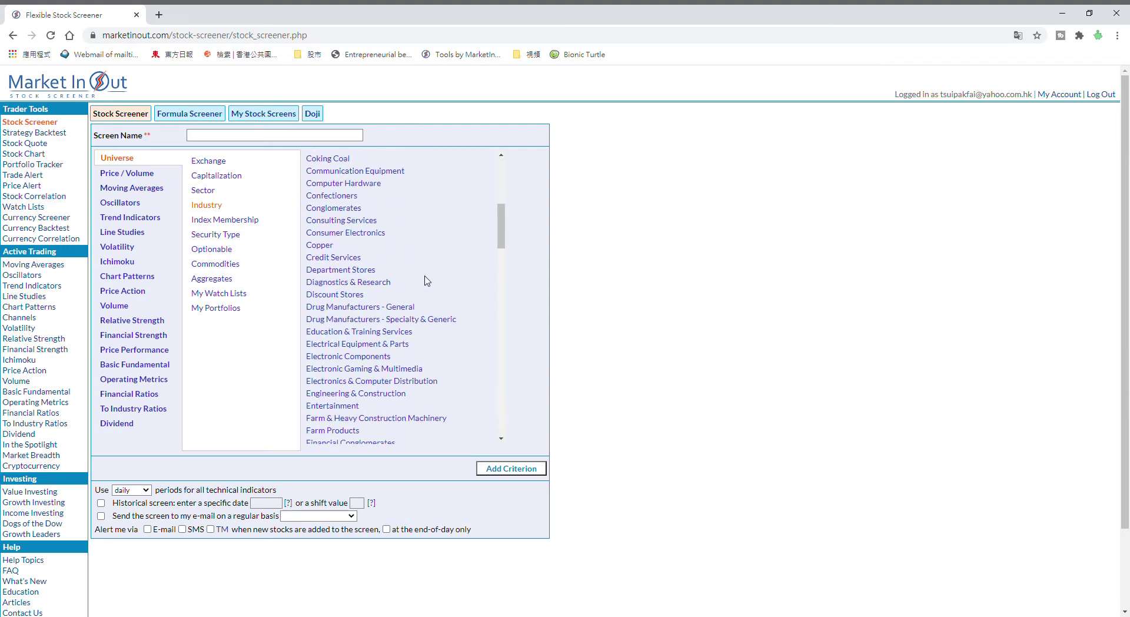
scroll(427, 281, "down", 4)
scroll(410, 285, "up", 3)
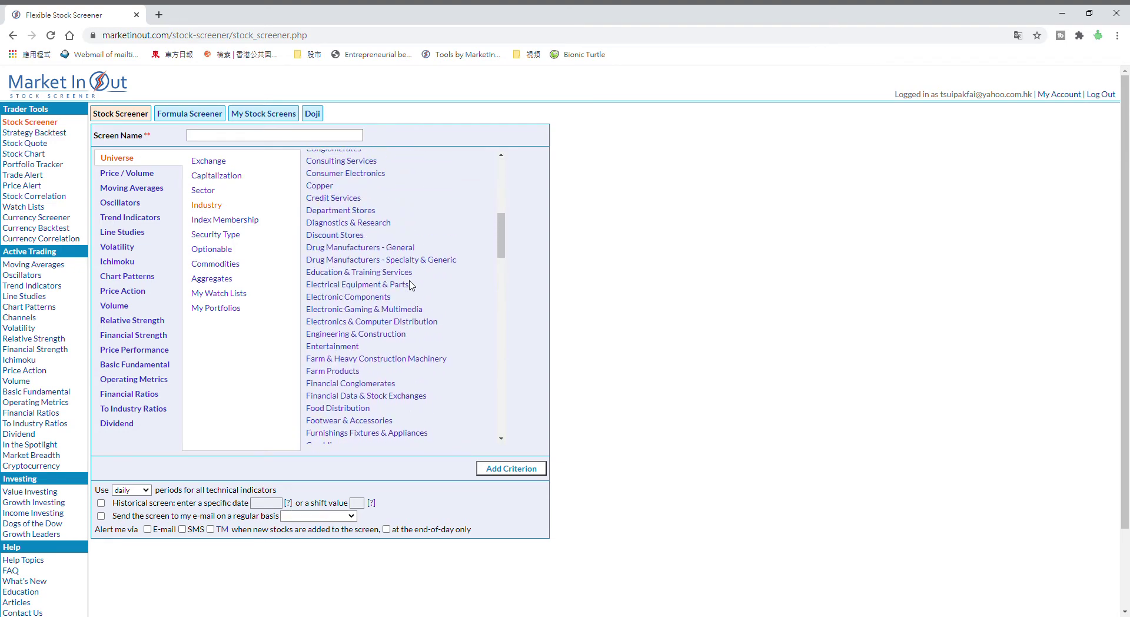
scroll(410, 285, "up", 1)
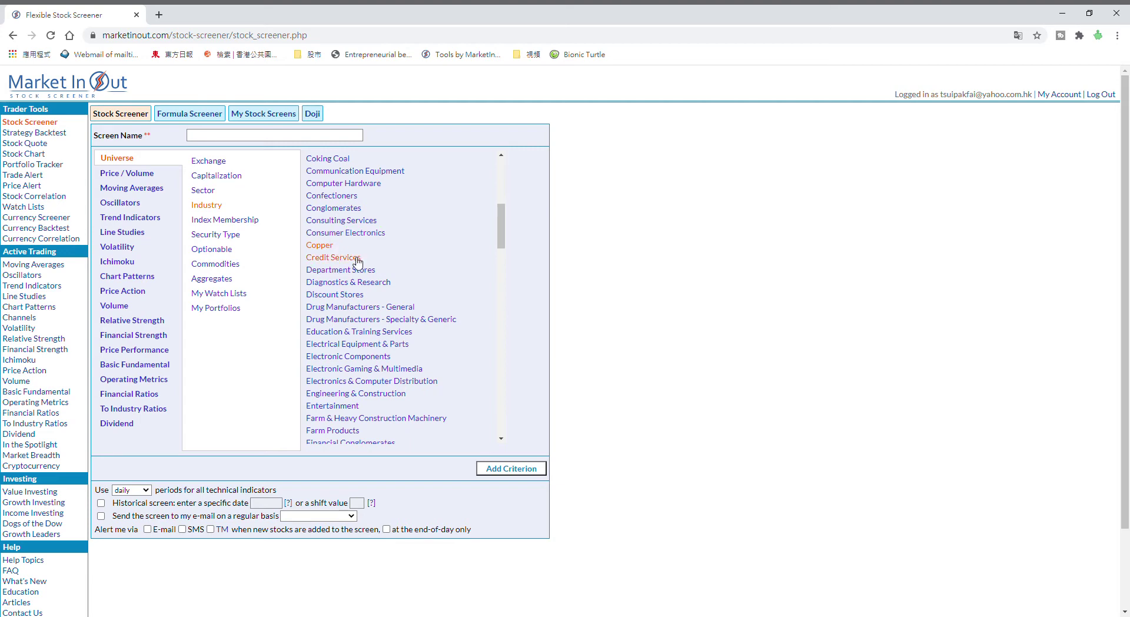
left_click(486, 467)
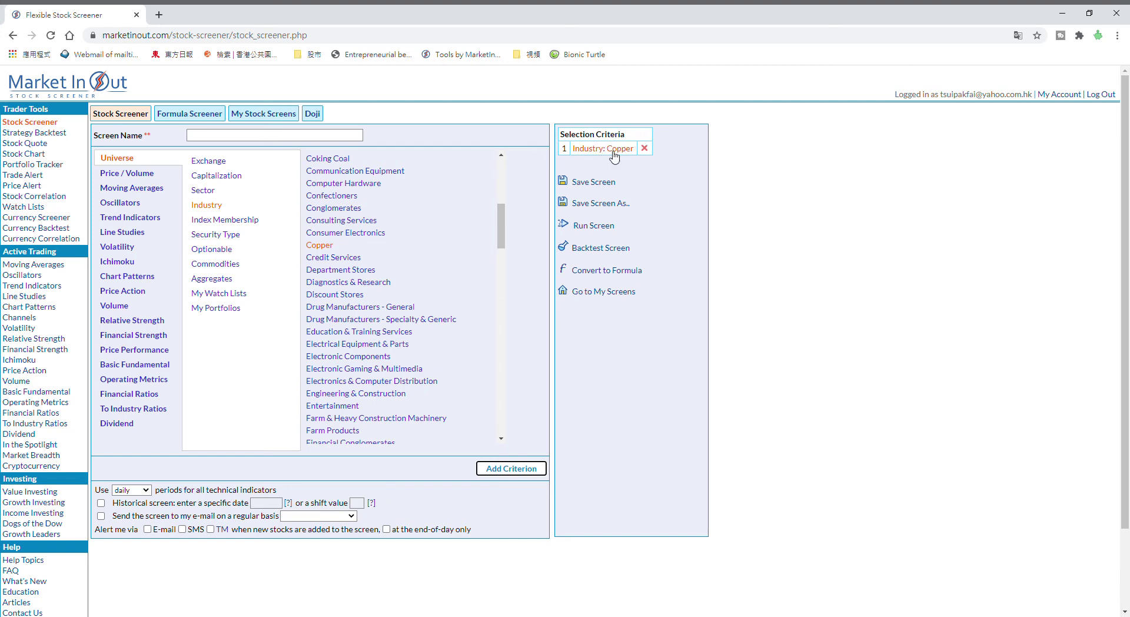
left_click(646, 151)
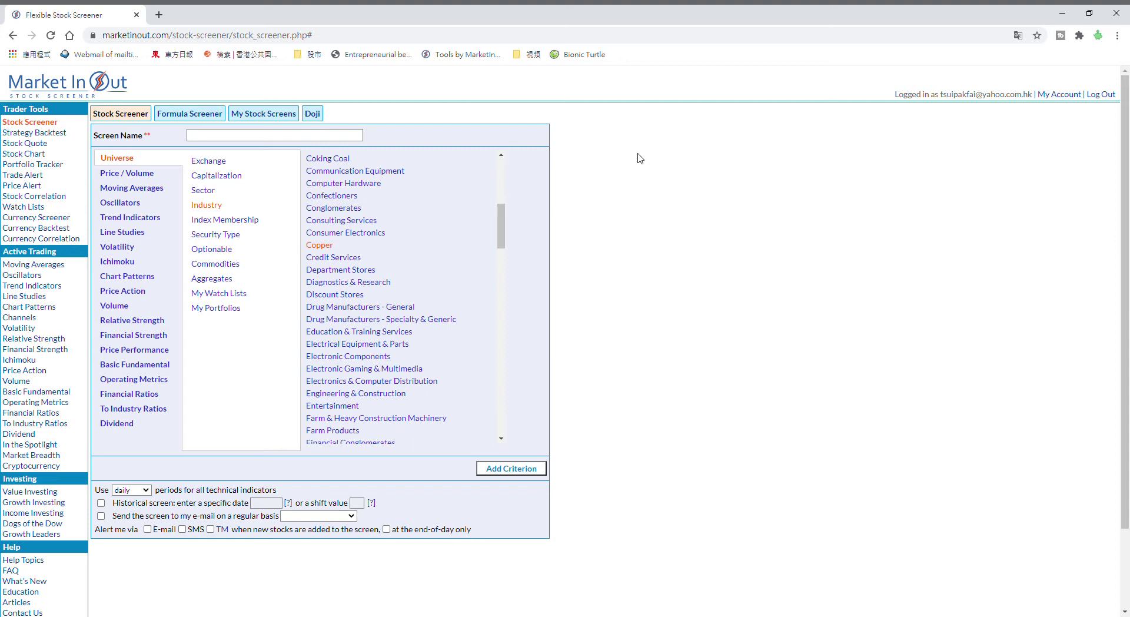
Examine the Is Greater Than and Is Less Than conditions available for Price in the Price / Volume category
left_click(150, 176)
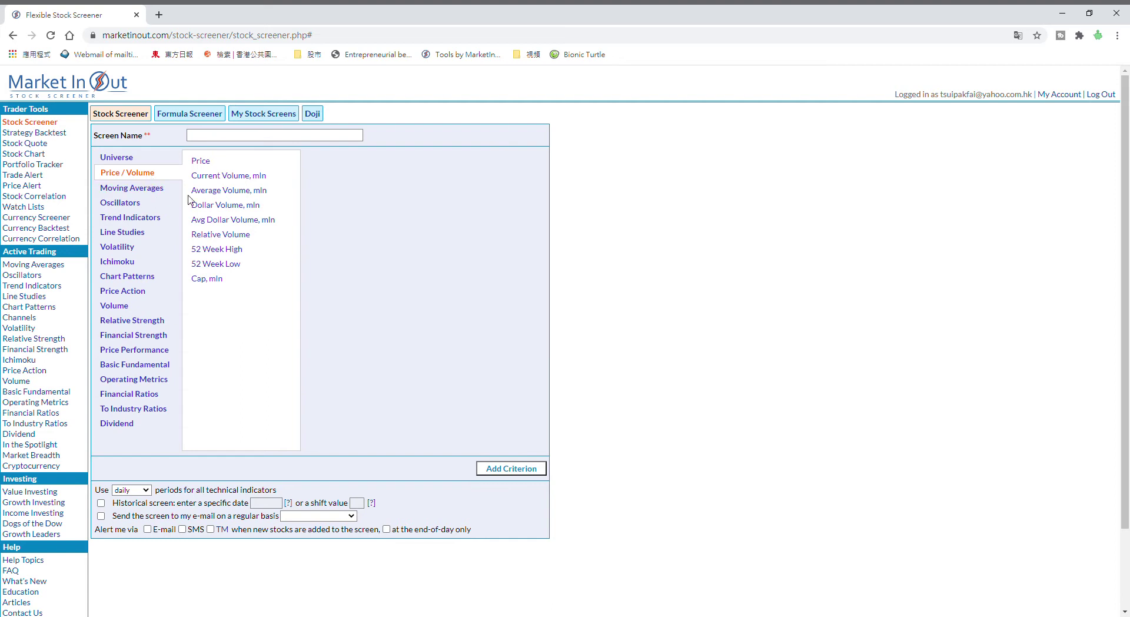
left_click(210, 165)
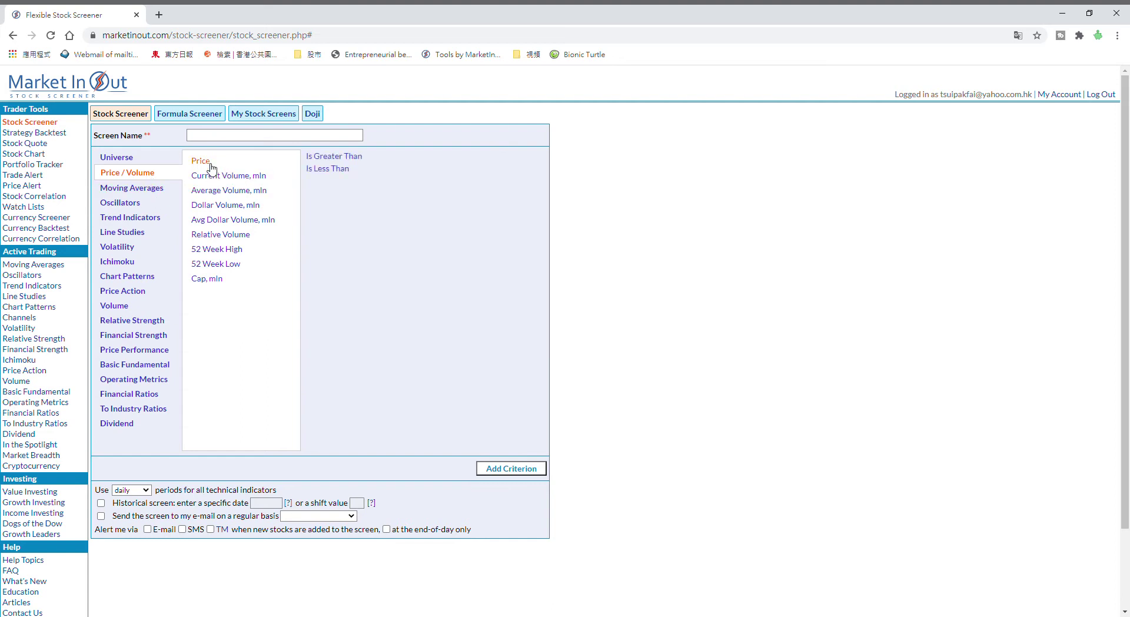
left_click(326, 159)
left_click(336, 169)
left_click(339, 157)
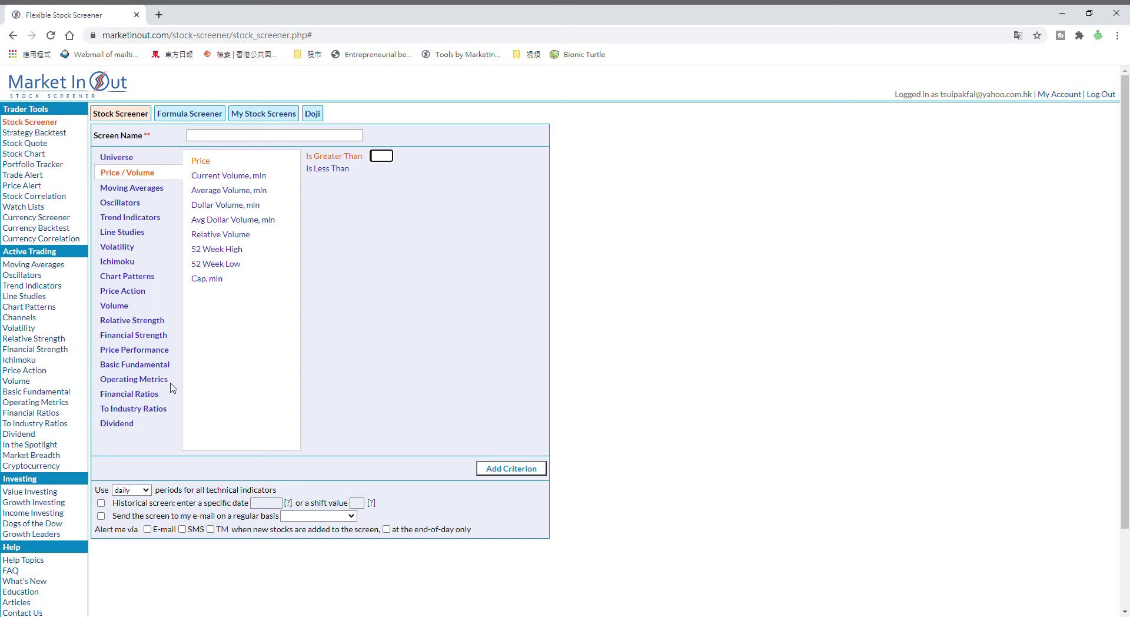
Review the indicators offered in the Moving Averages, Oscillators and Trend Indicators categories
left_click(128, 191)
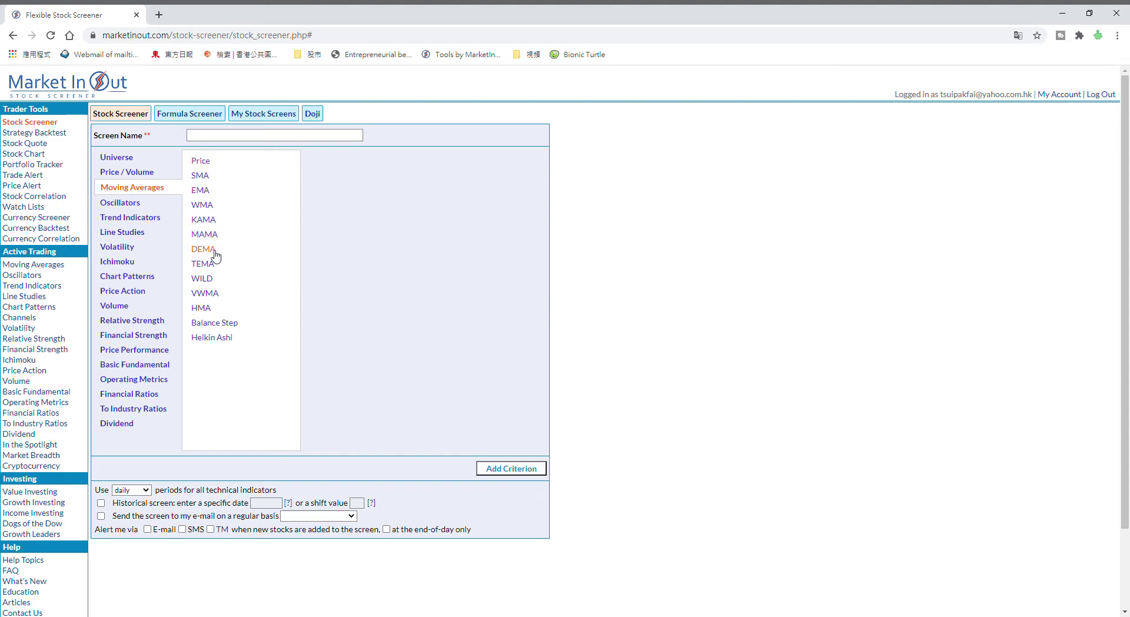
left_click(124, 205)
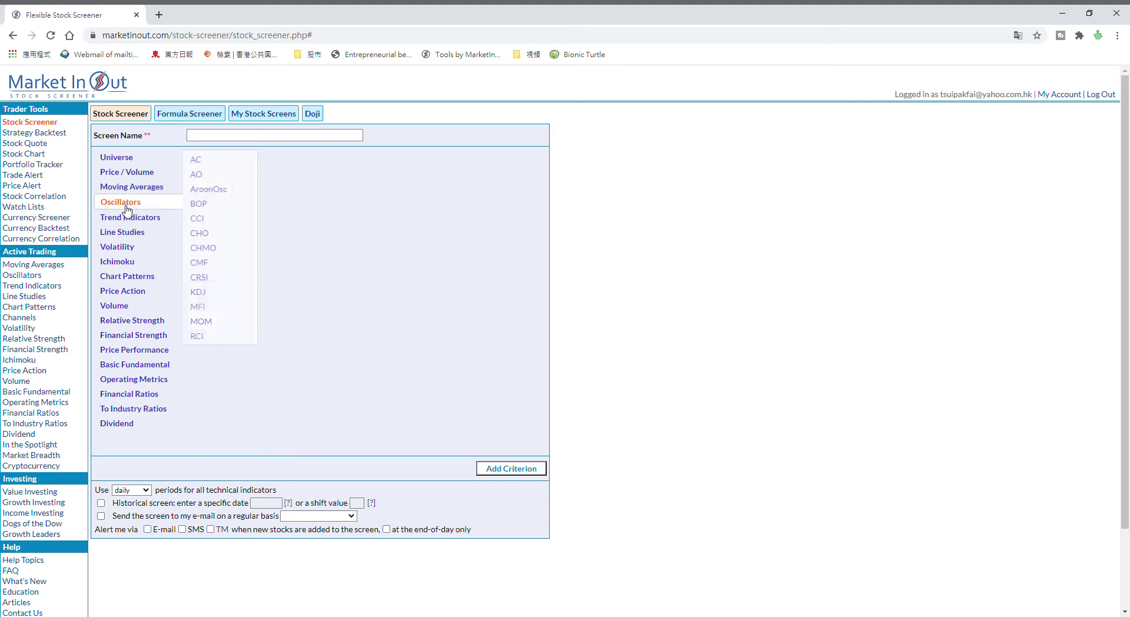
scroll(225, 244, "down", 3)
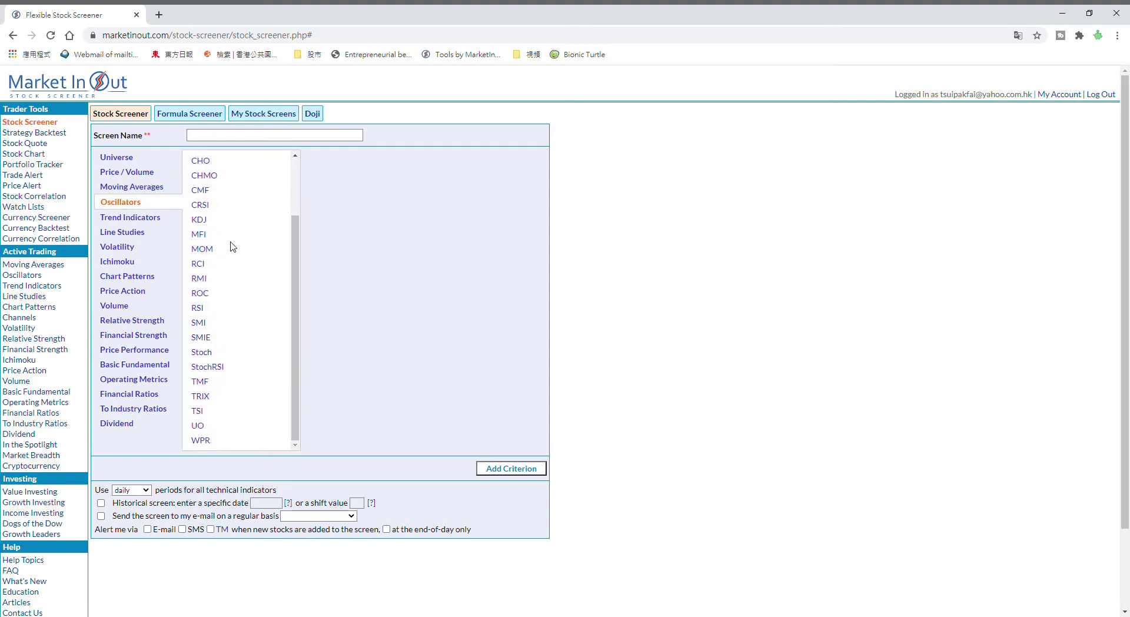
left_click(148, 219)
scroll(222, 170, "down", 2)
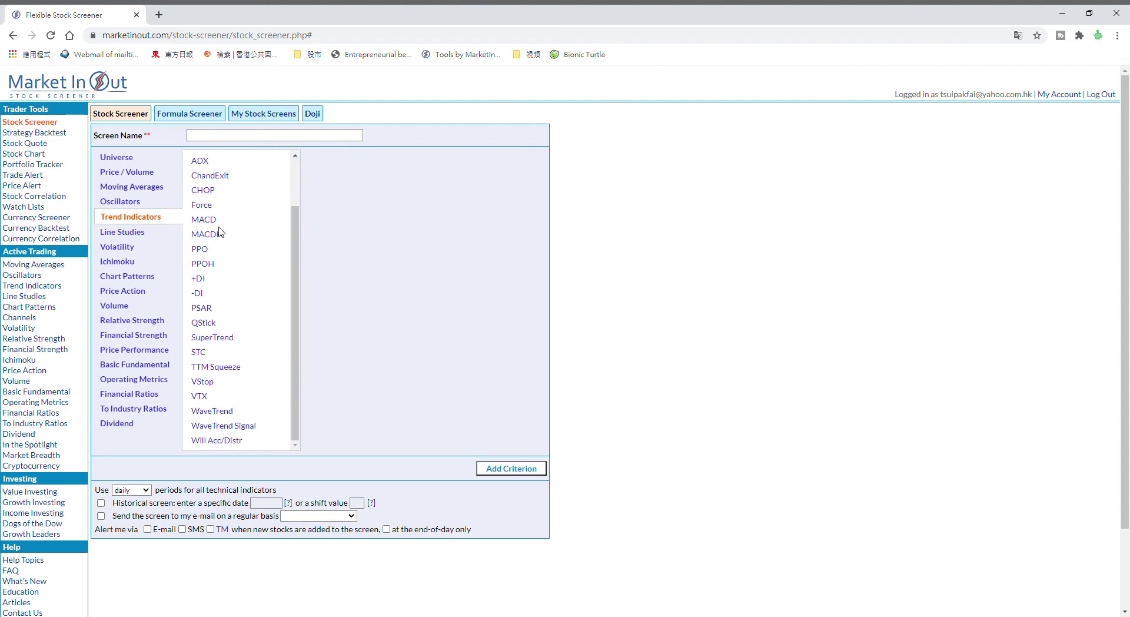
scroll(248, 191, "up", 2)
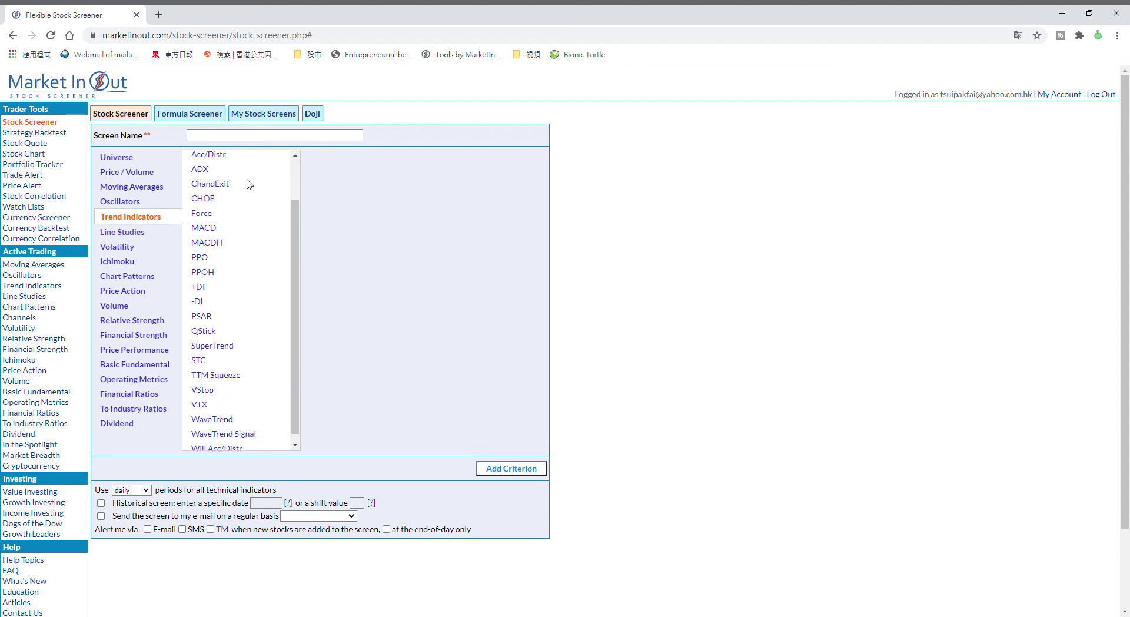
scroll(251, 199, "down", 2)
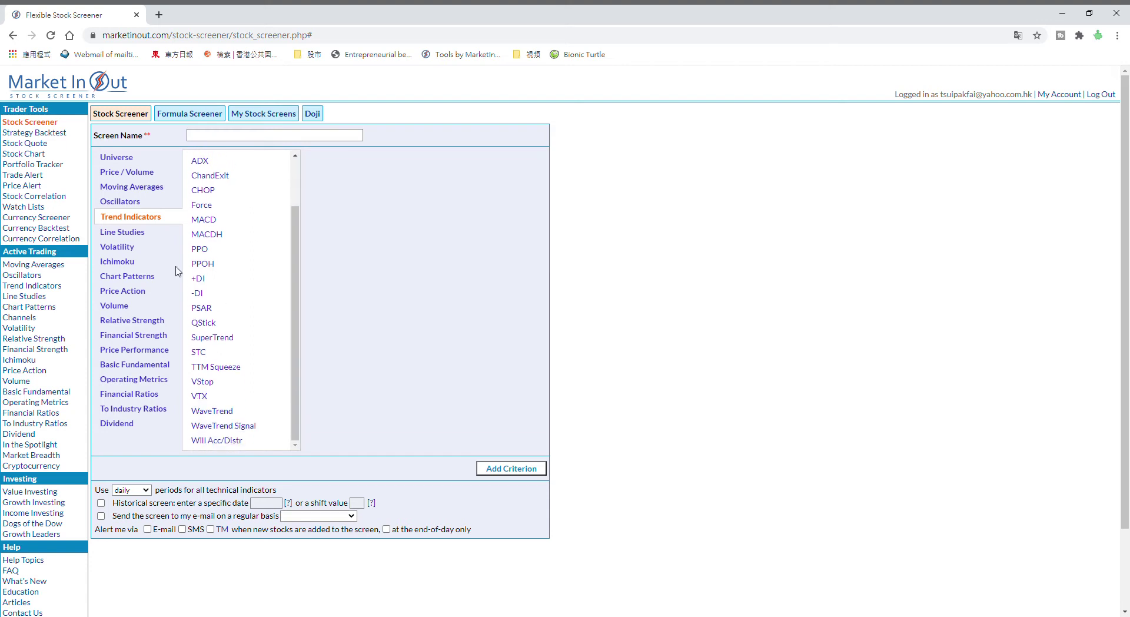
Examine the Line Studies conditions for Price, Trend Lines and Fibonacci Retracements
left_click(134, 233)
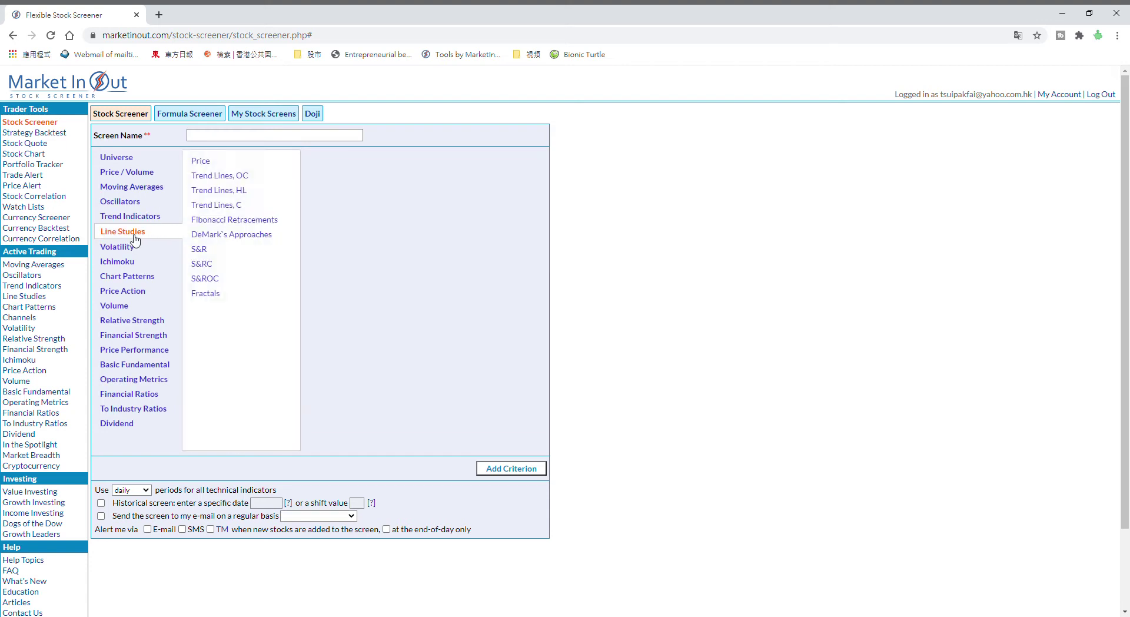
left_click(207, 163)
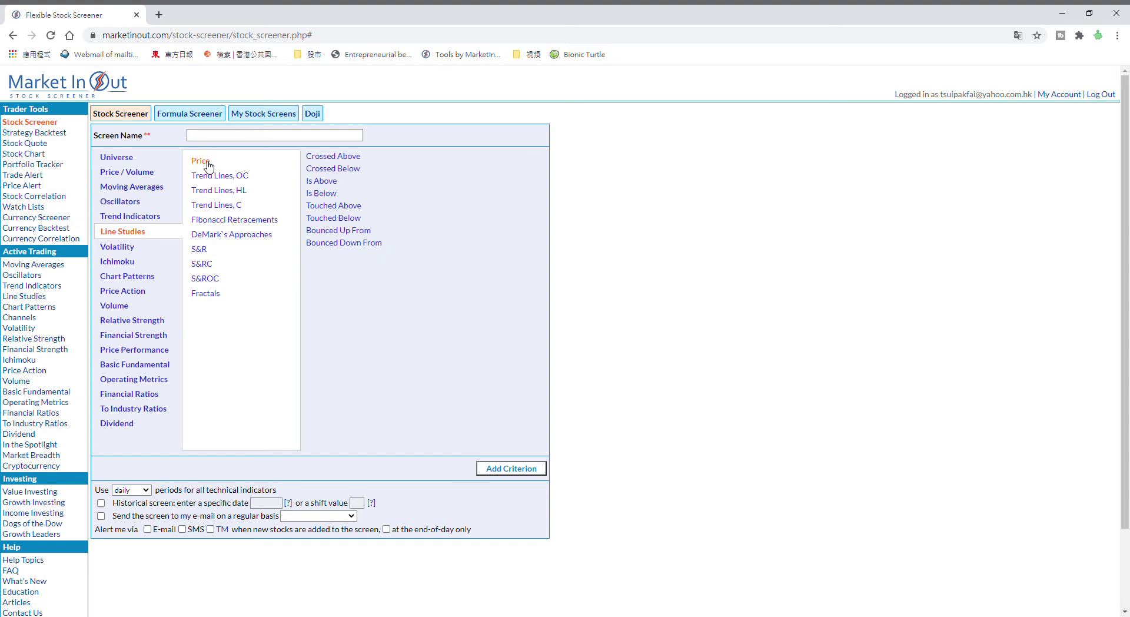
left_click(246, 178)
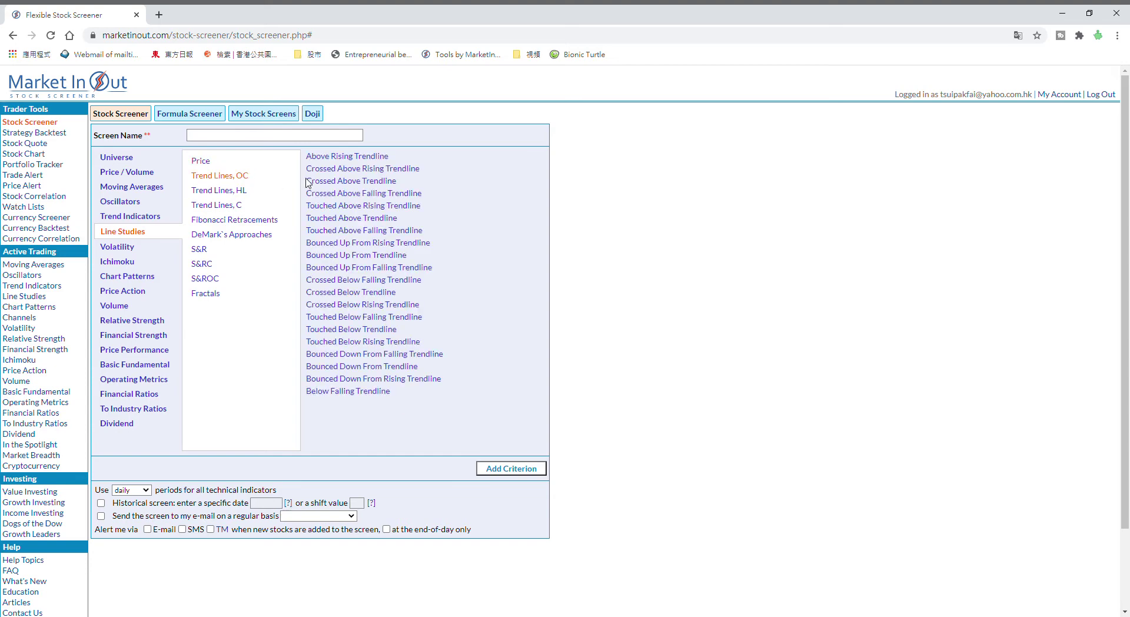
left_click(239, 191)
left_click(238, 222)
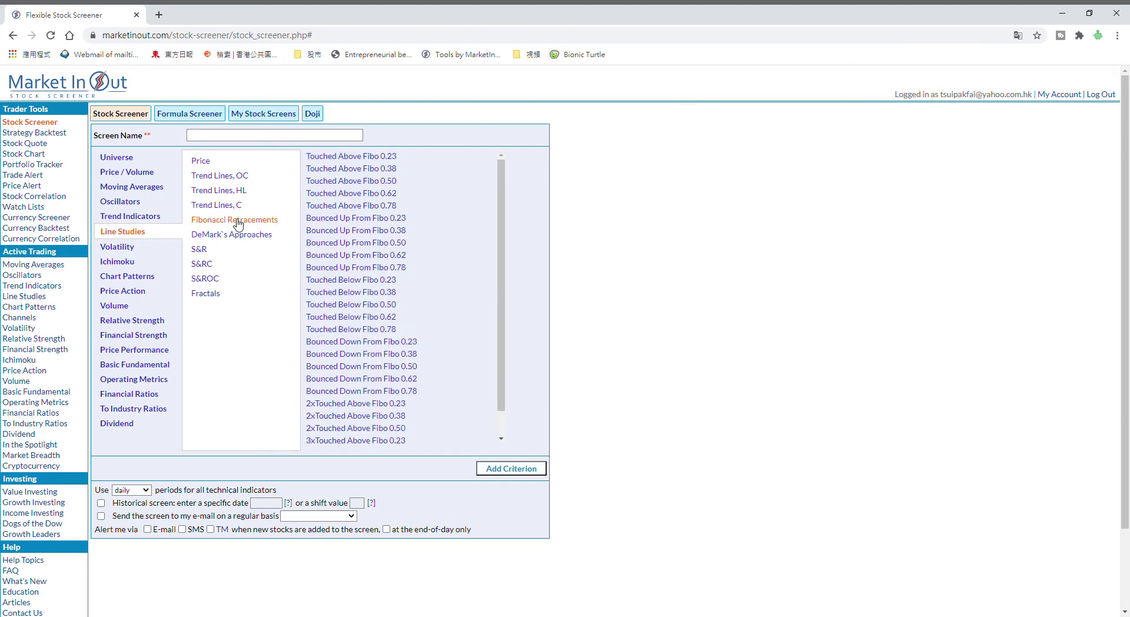
Review the criteria in the remaining categories from Volatility, Ichimoku and Chart Patterns through to Price Performance
left_click(112, 250)
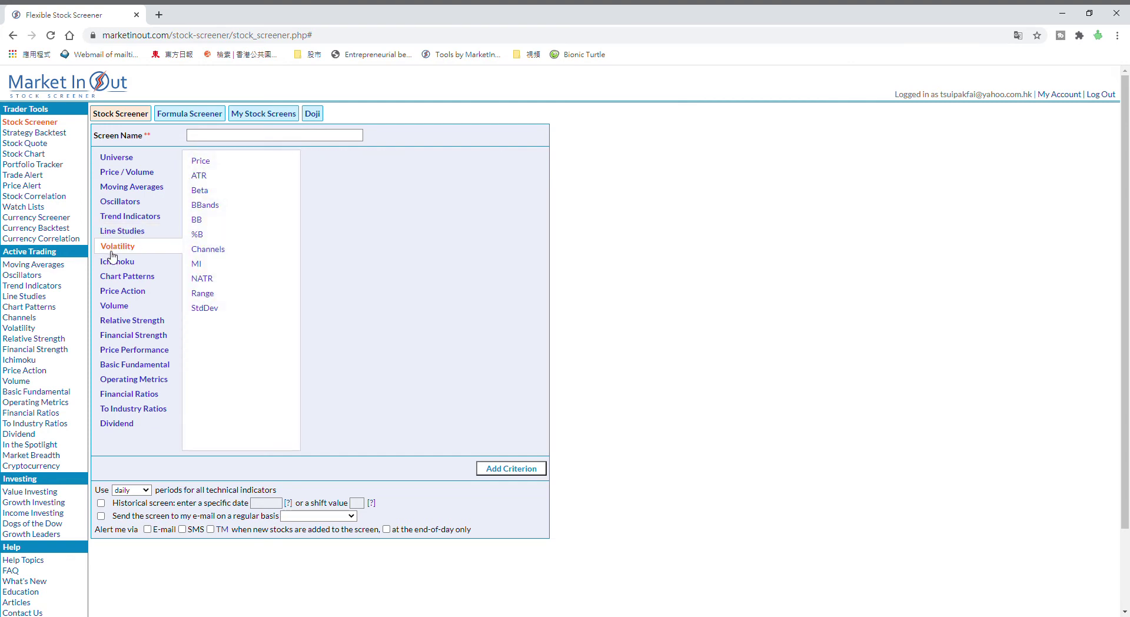
left_click(121, 266)
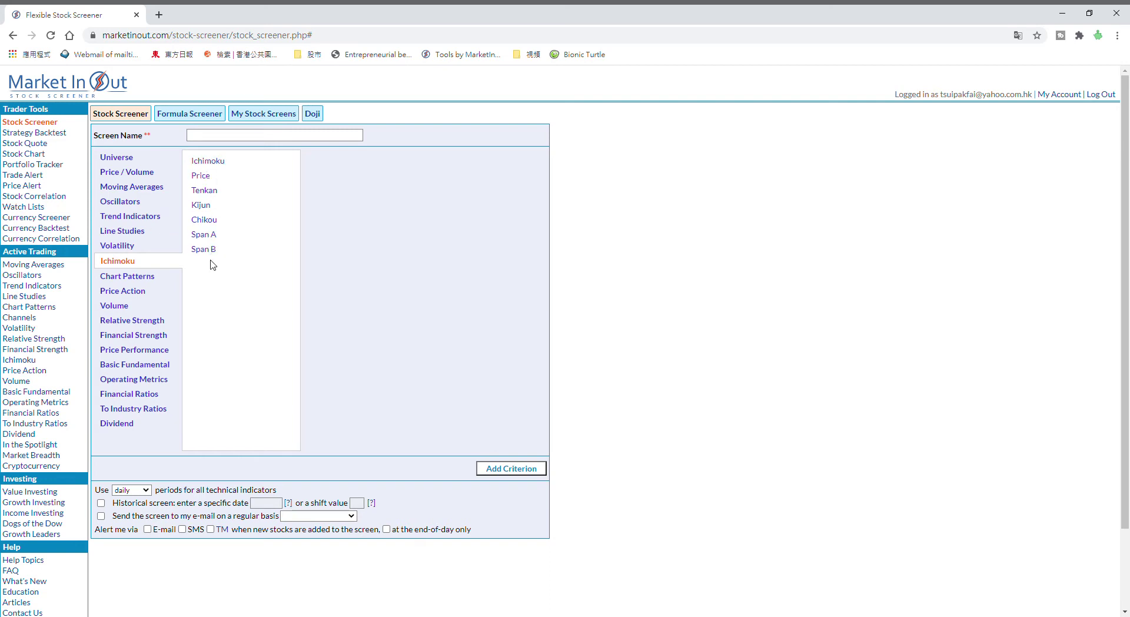
left_click(154, 282)
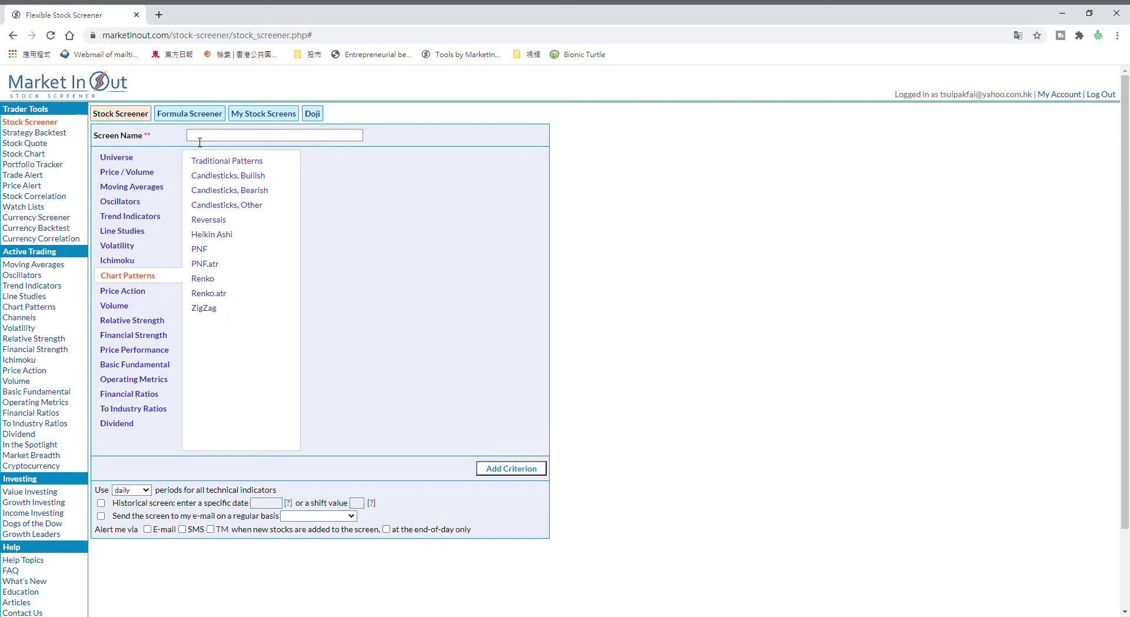
left_click(136, 291)
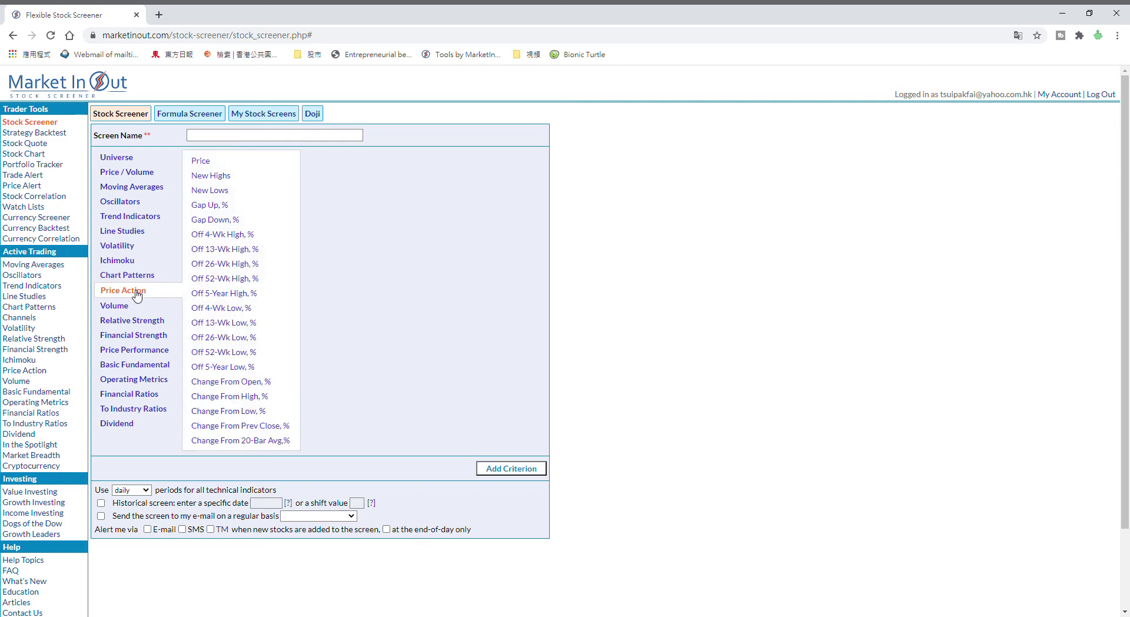
scroll(272, 253, "down", 2)
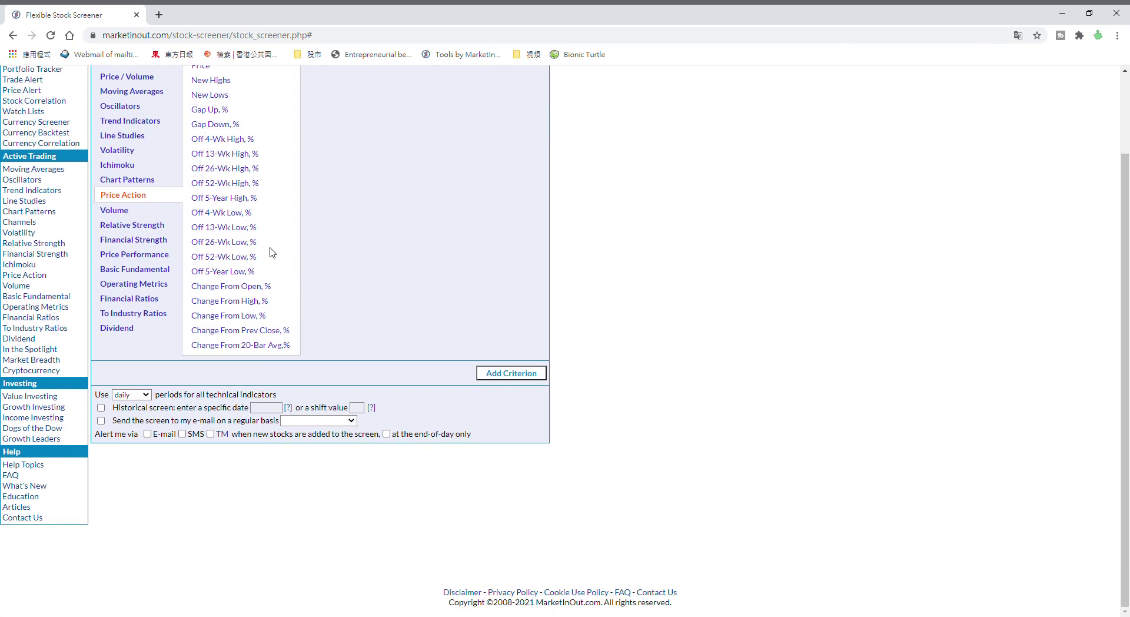
scroll(273, 253, "up", 2)
left_click(125, 306)
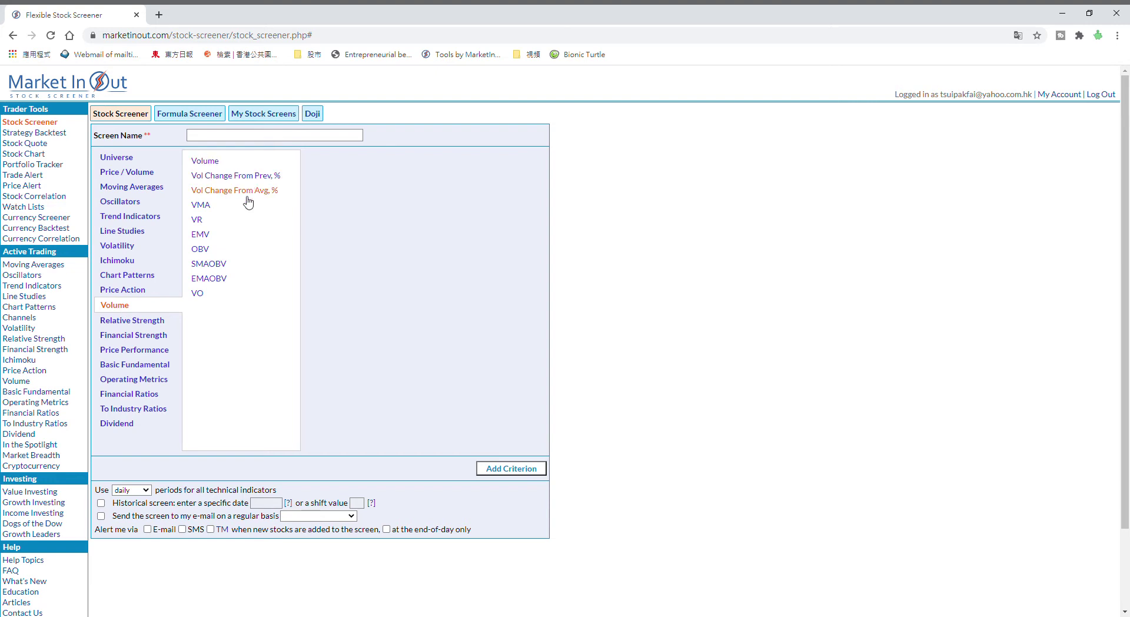
left_click(159, 324)
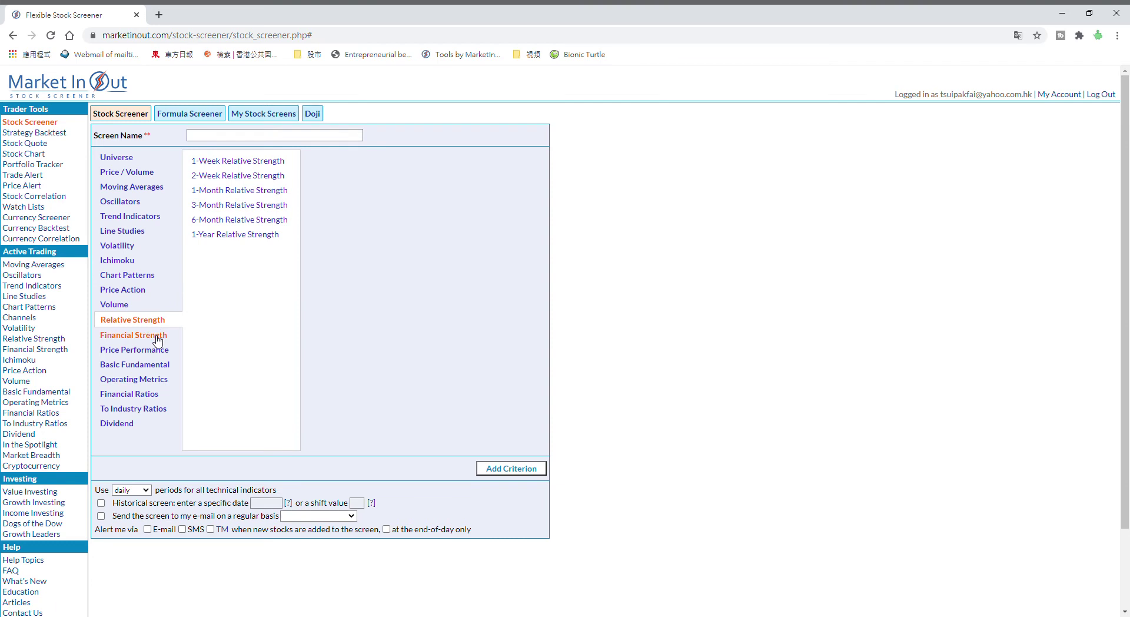
left_click(157, 337)
left_click(143, 351)
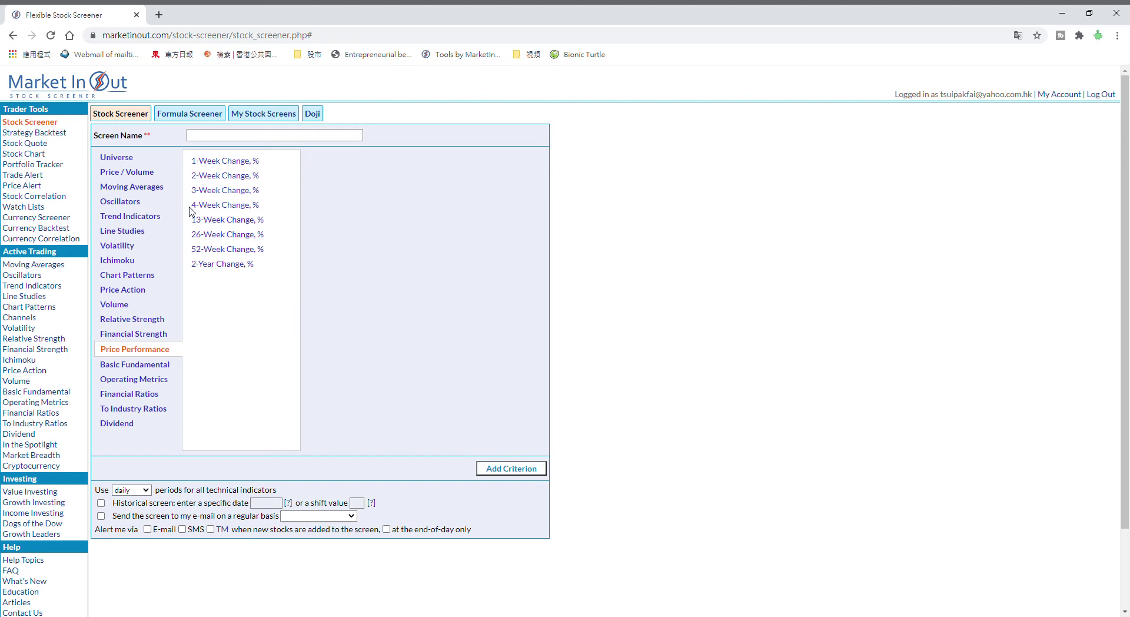
Add the HKSE exchange from the Universe category as a selection criterion
left_click(127, 163)
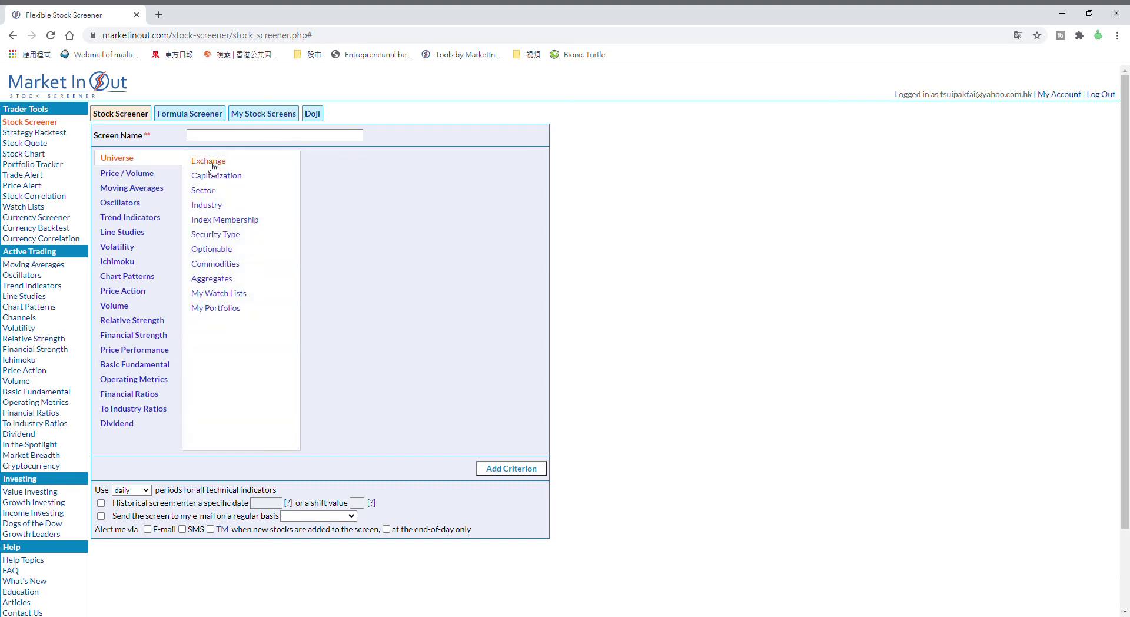
left_click(213, 168)
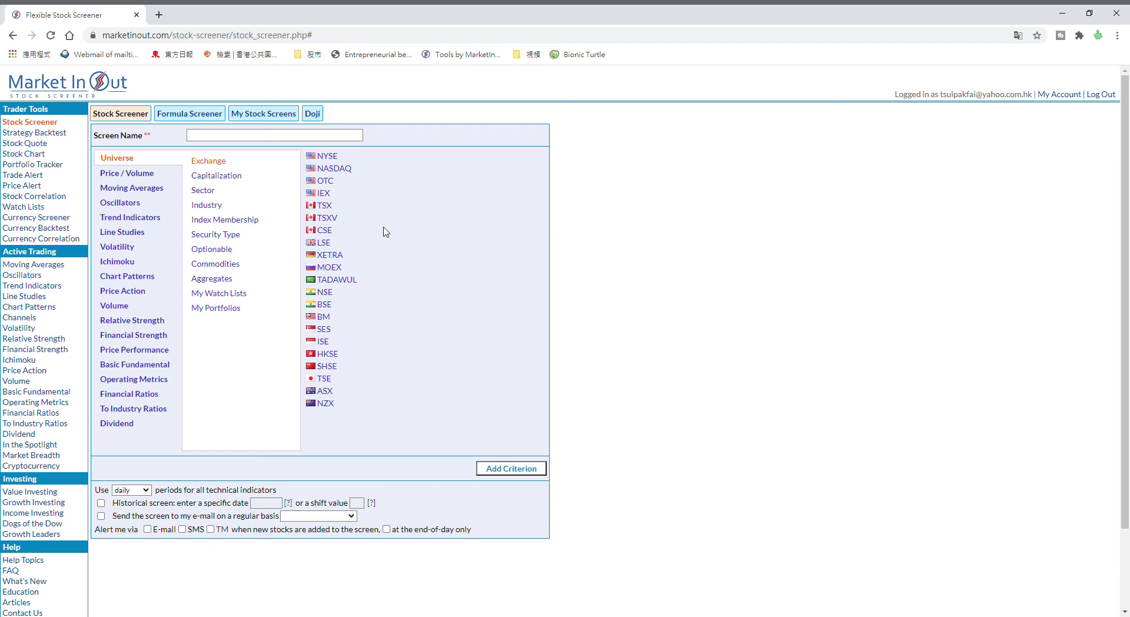
left_click(319, 356)
left_click(509, 469)
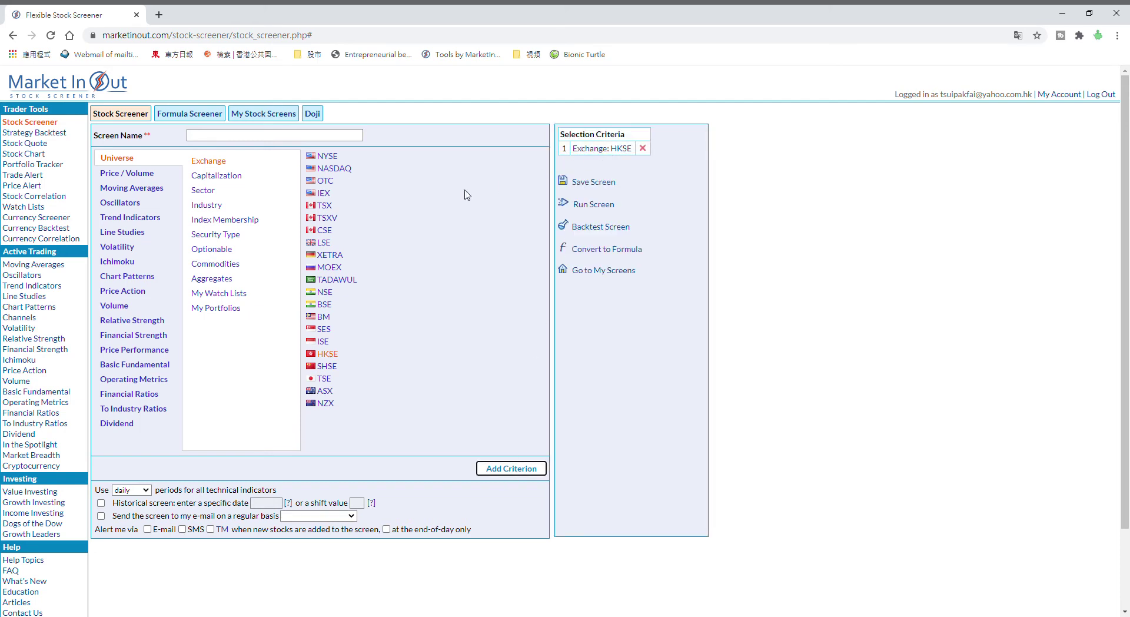
Add a Price Is Greater Than 10 condition from the Price / Volume category to the selection criteria
left_click(138, 176)
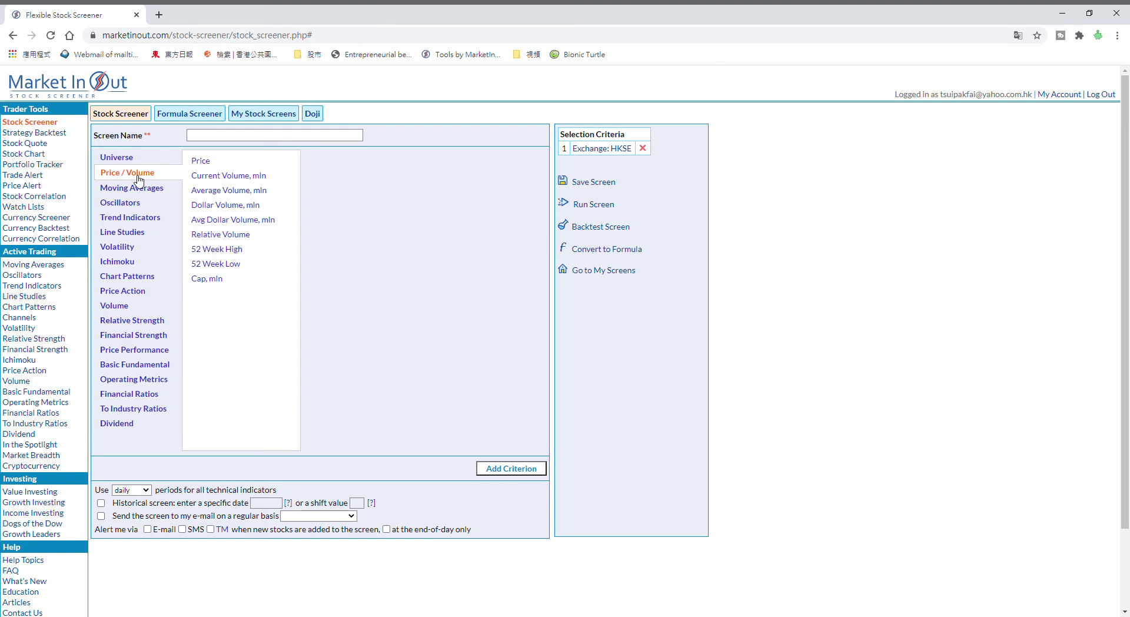
left_click(203, 162)
left_click(338, 157)
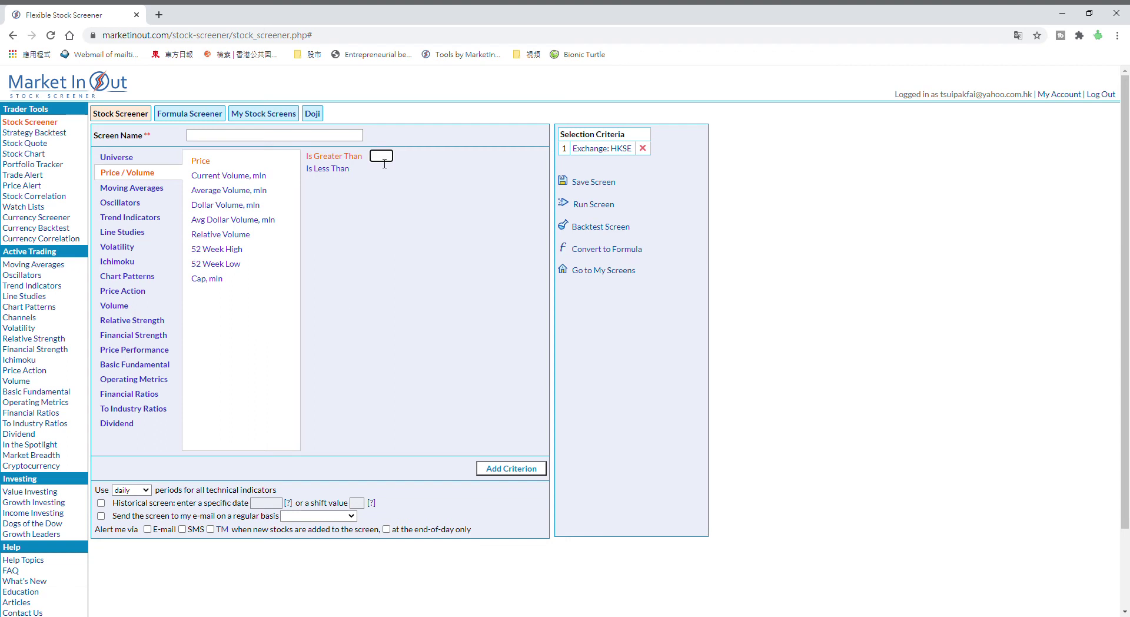
type("10")
left_click(501, 469)
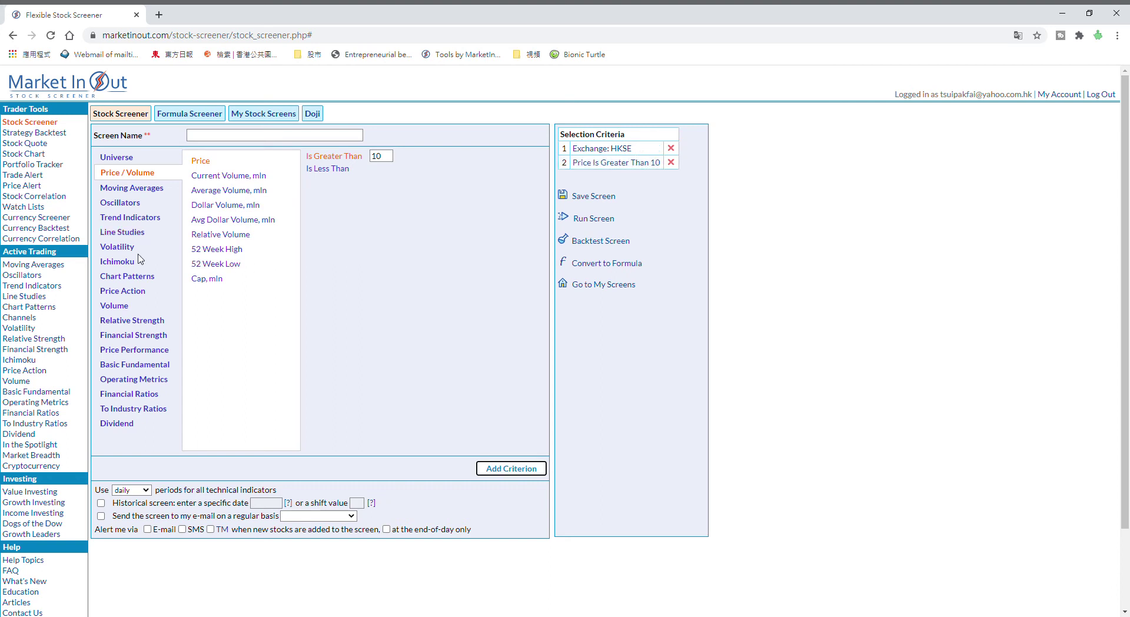
Review the traditional and candlestick chart patterns and add Doji from Candlesticks, Other as a selection criterion
left_click(139, 280)
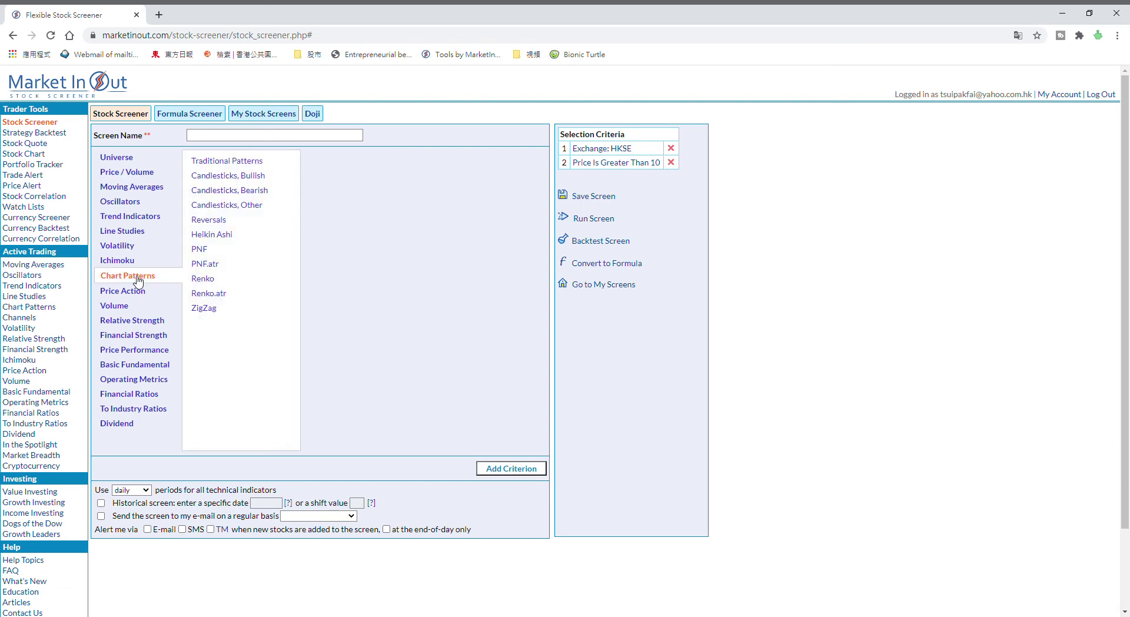
left_click(235, 167)
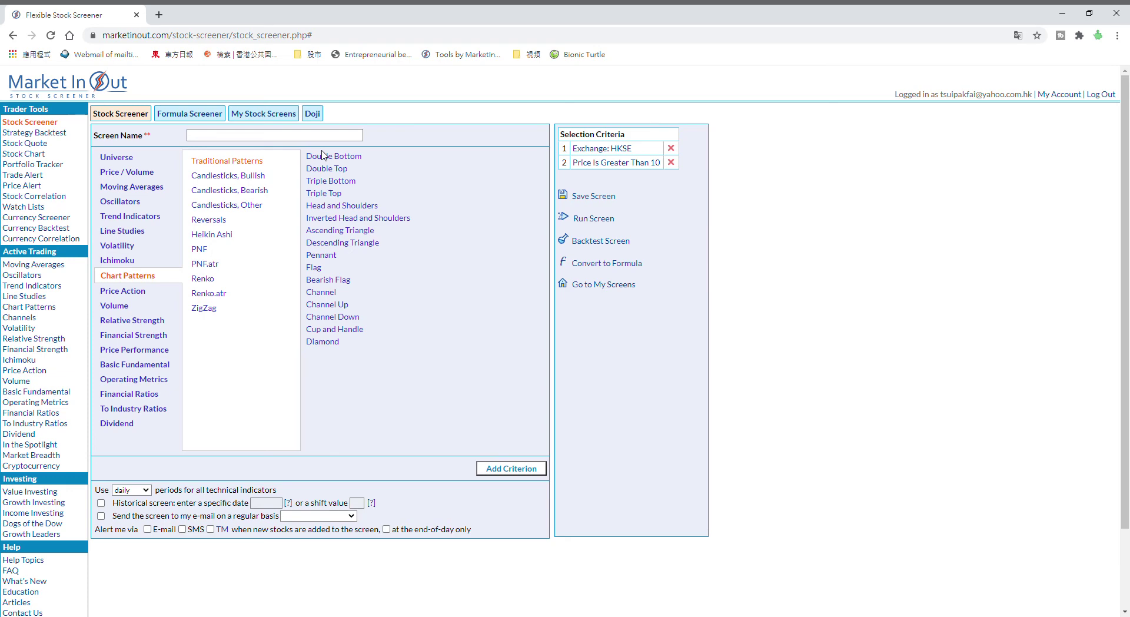
left_click(259, 177)
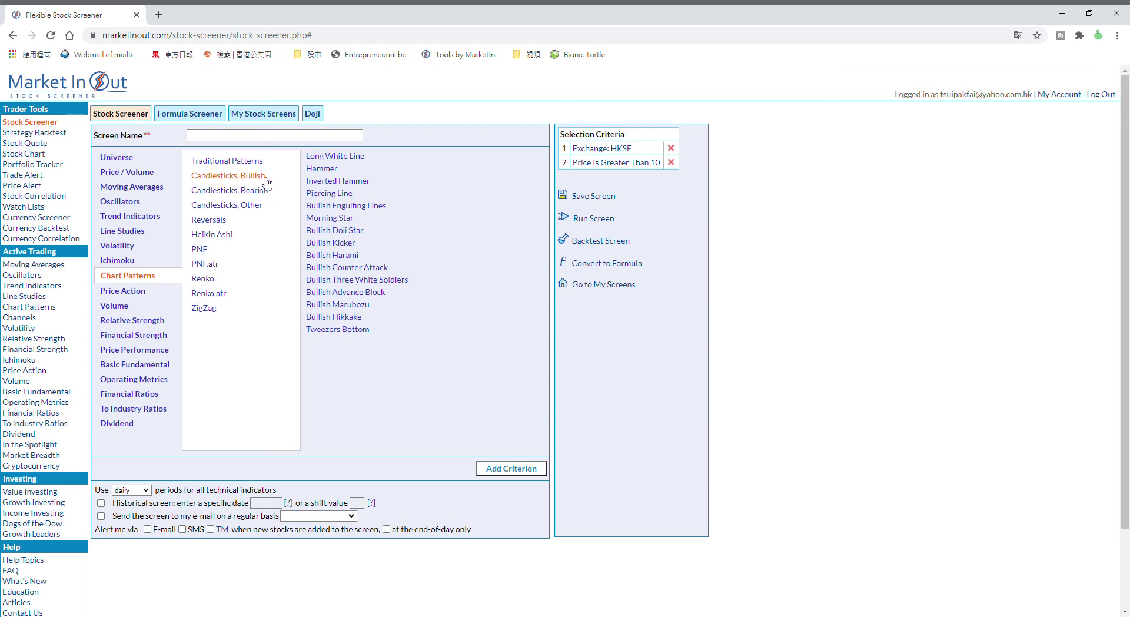
left_click(264, 191)
left_click(256, 206)
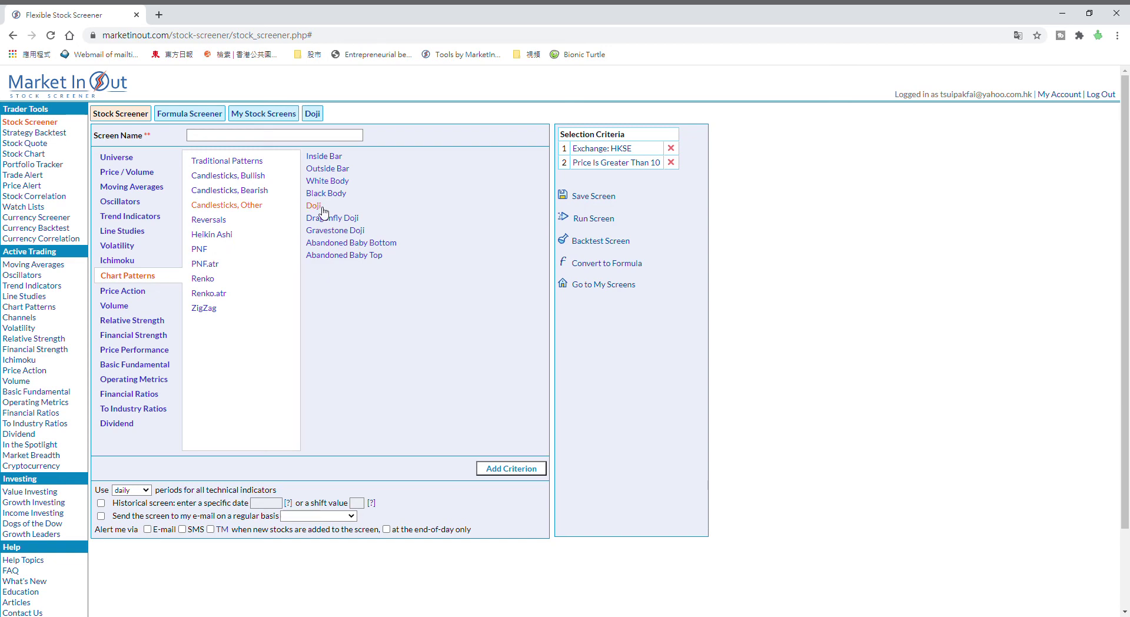
left_click(513, 469)
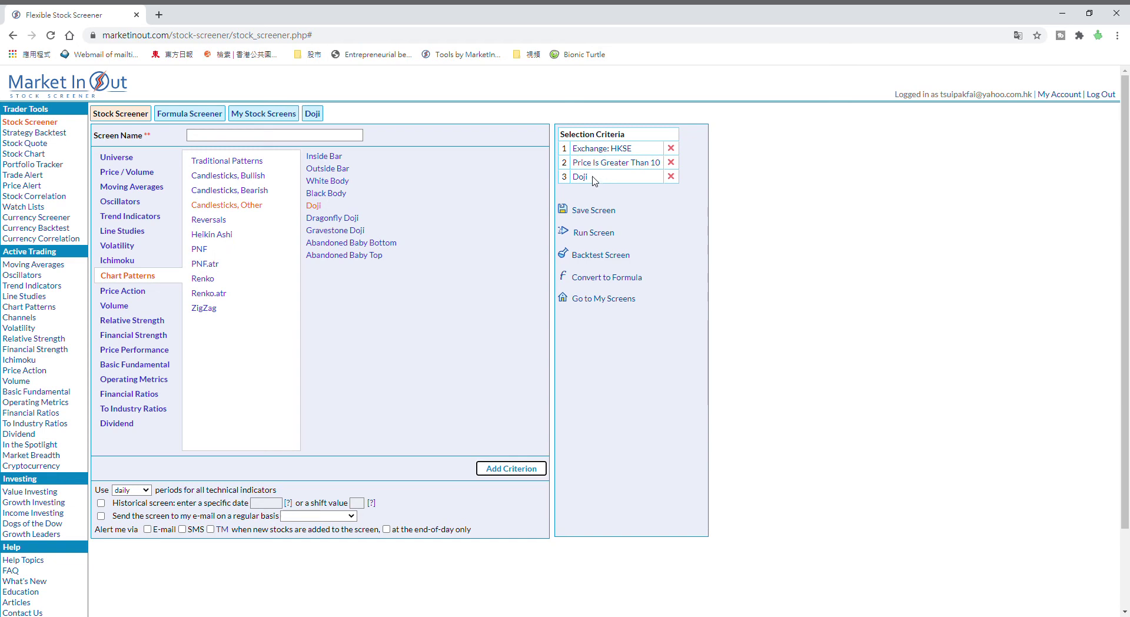
Name the screen DojiW and run it
left_click(276, 136)
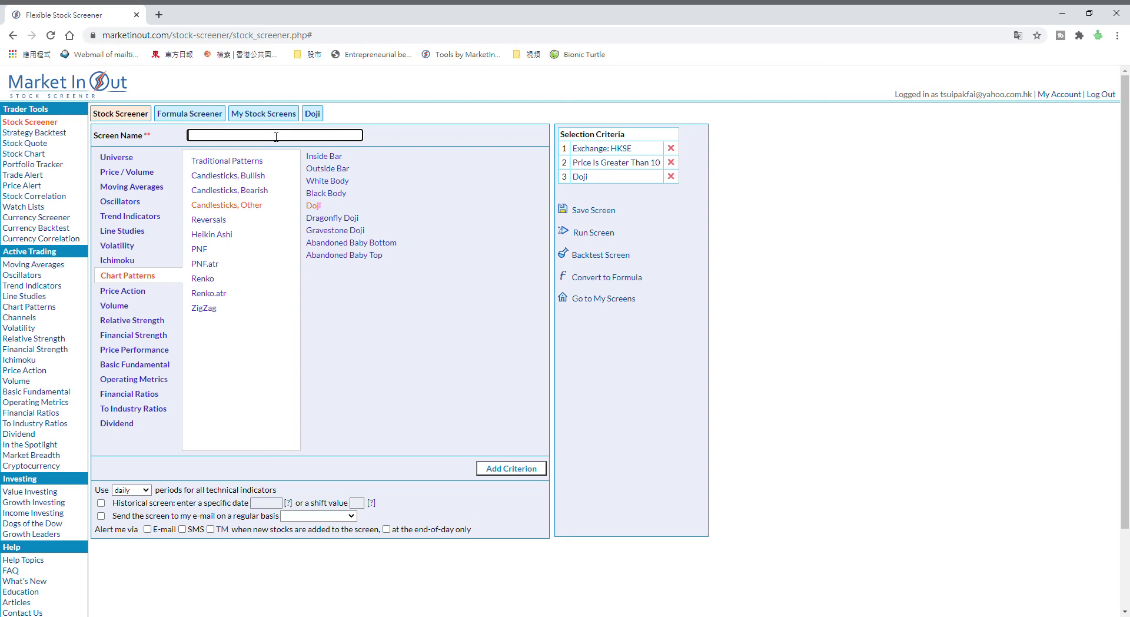
type("DojiW")
left_click(605, 234)
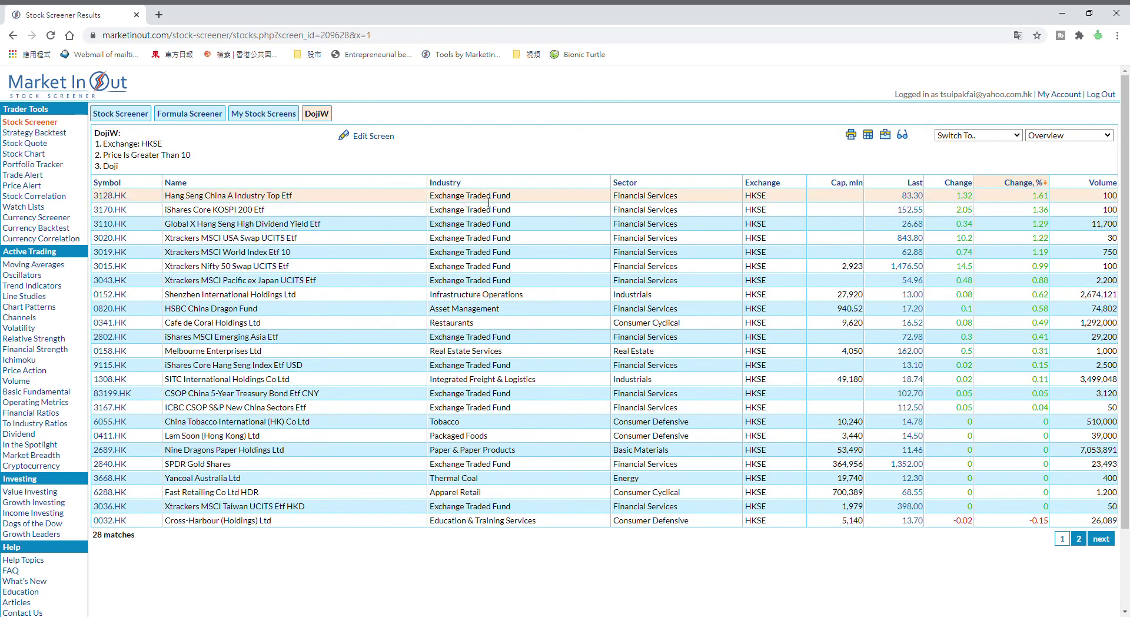
Sort the screen results by volume in descending order and examine the 2689.HK chart with the MACD analysis
left_click(1118, 187)
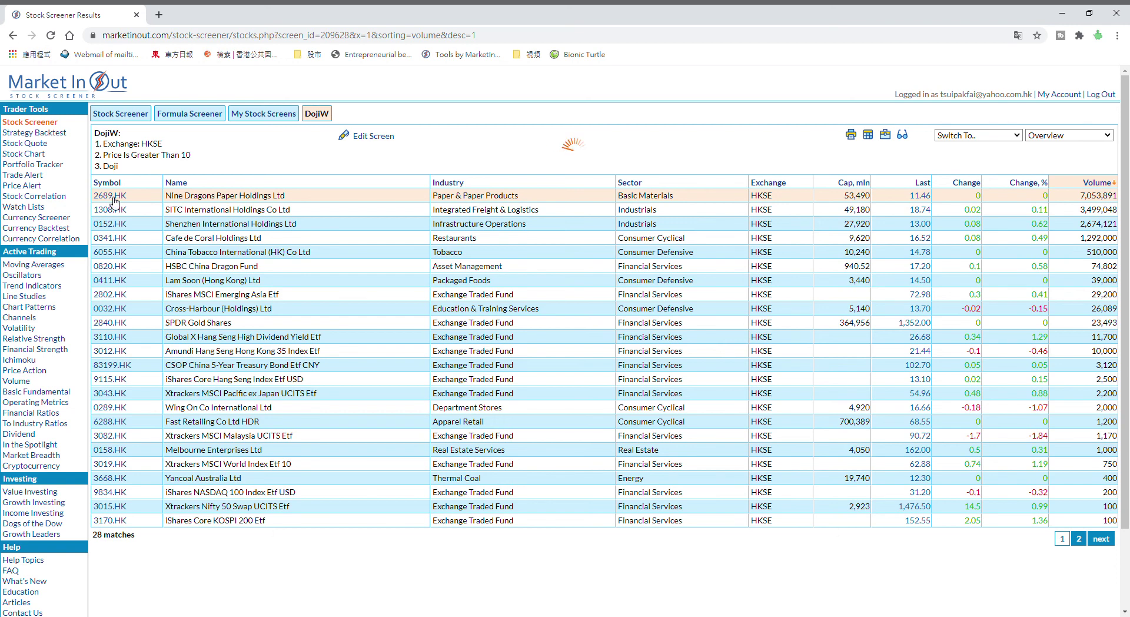
mouse_move(115, 202)
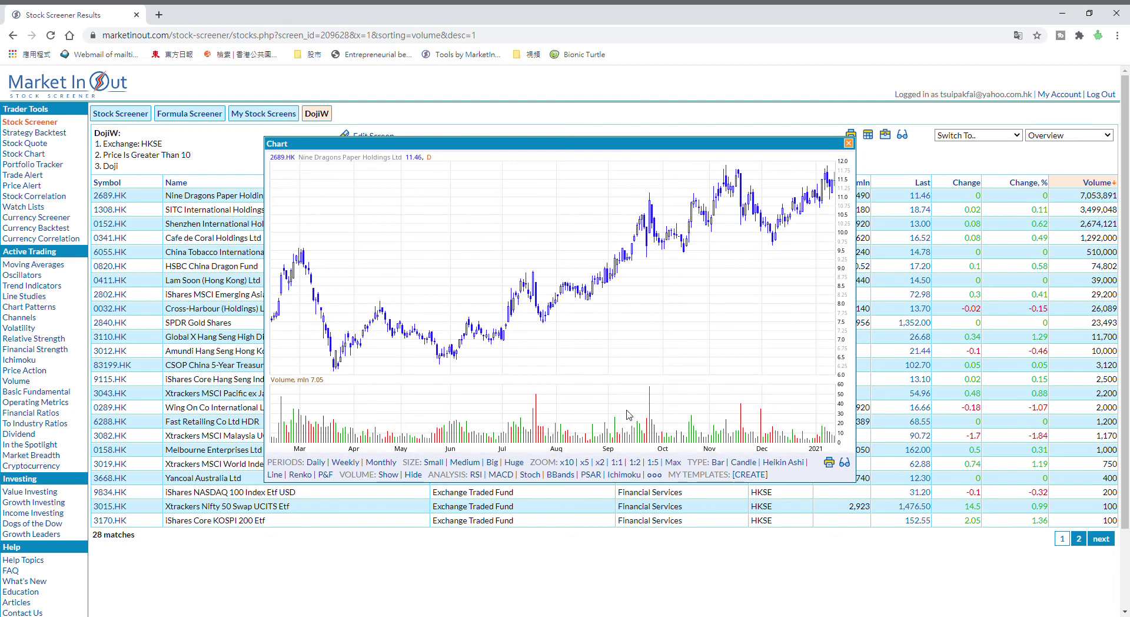
left_click(499, 479)
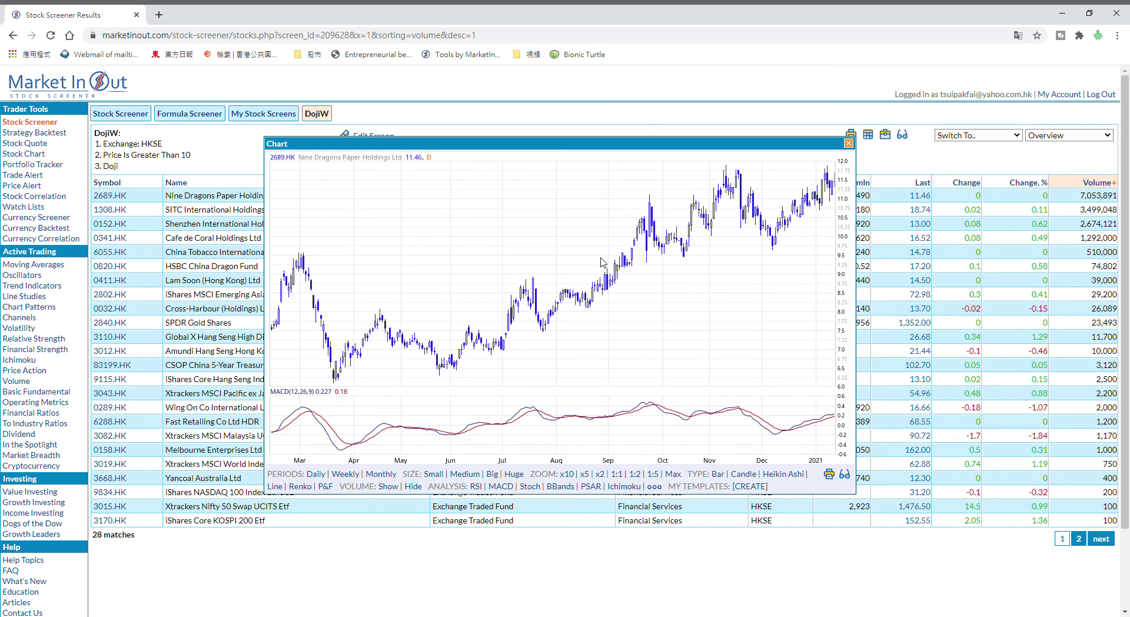
left_click(849, 143)
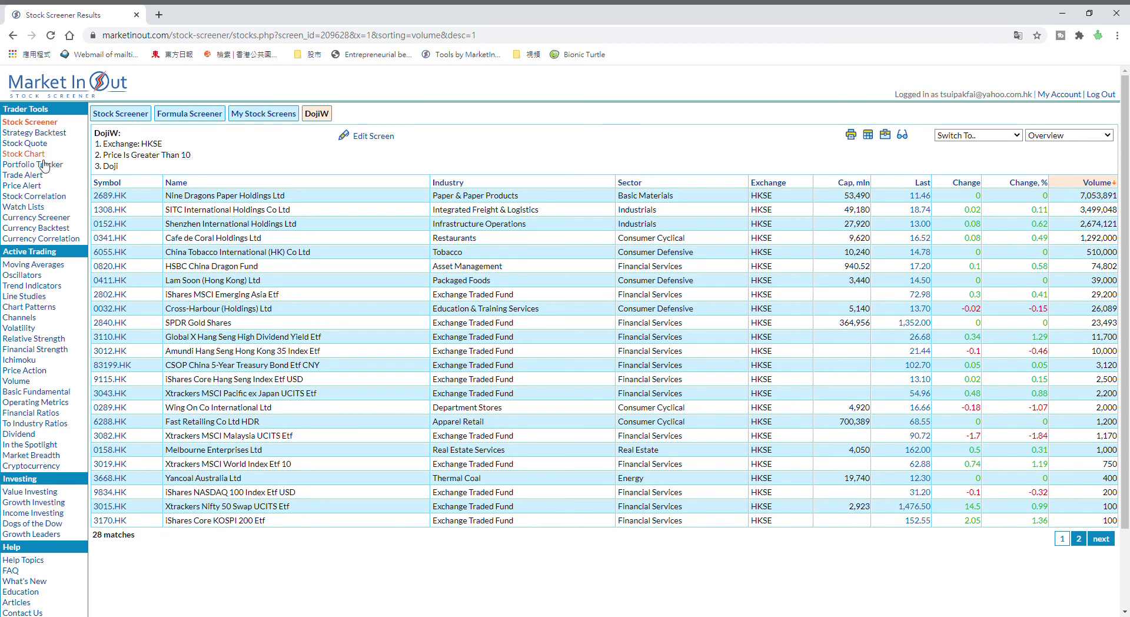
View the Currency Screener, Trade Alert and Price Alert tools, and return to the Stock Screener
left_click(36, 218)
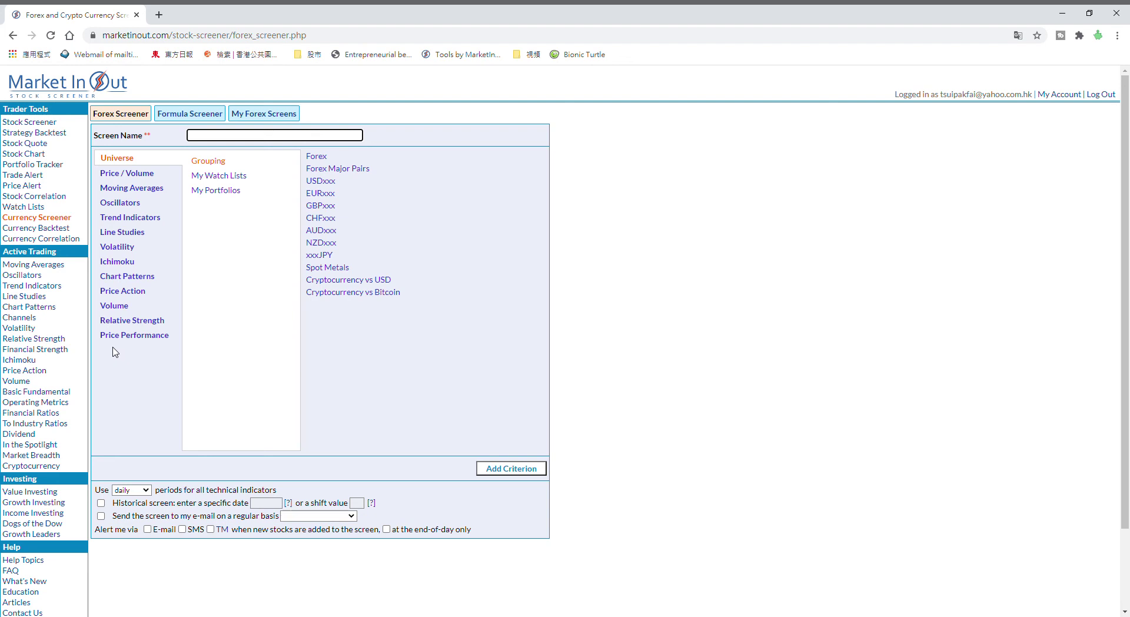
left_click(41, 177)
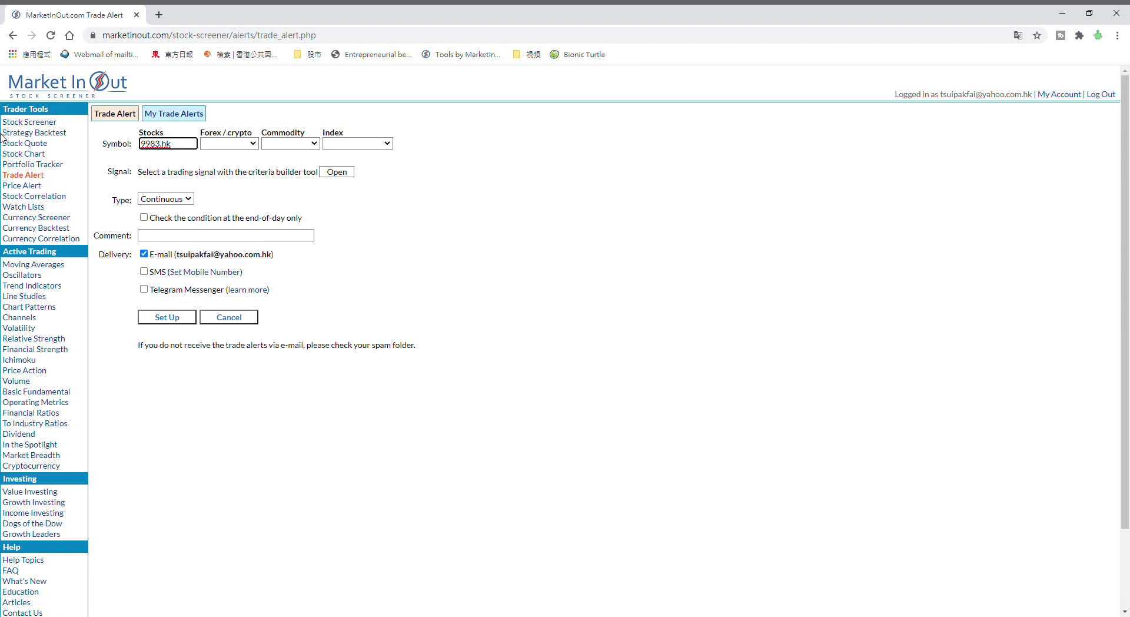
left_click(25, 187)
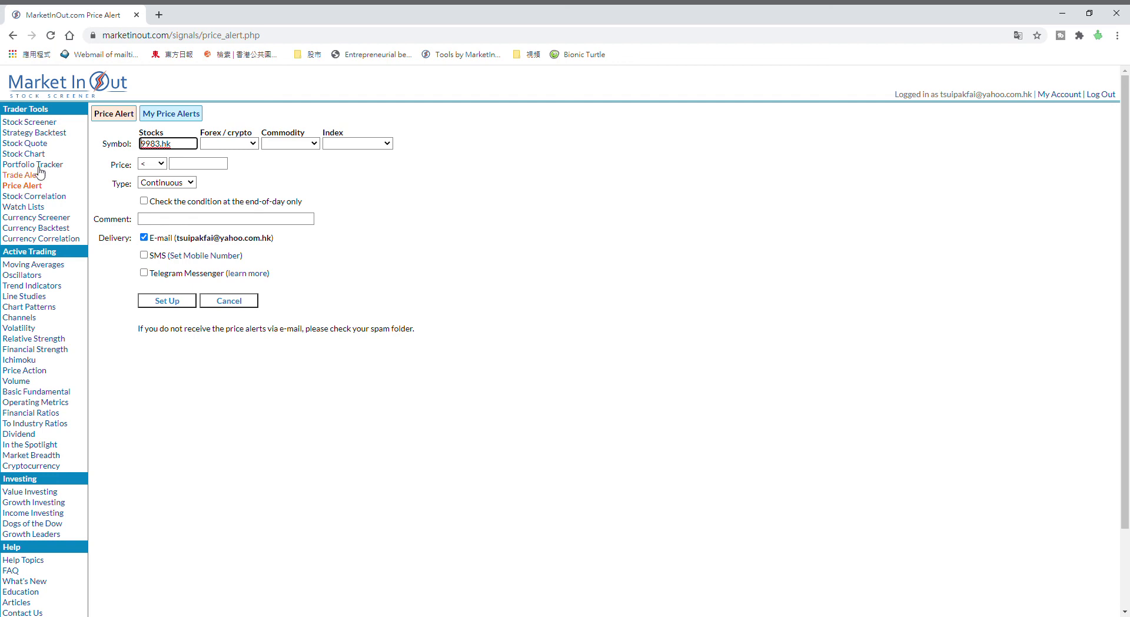
left_click(54, 123)
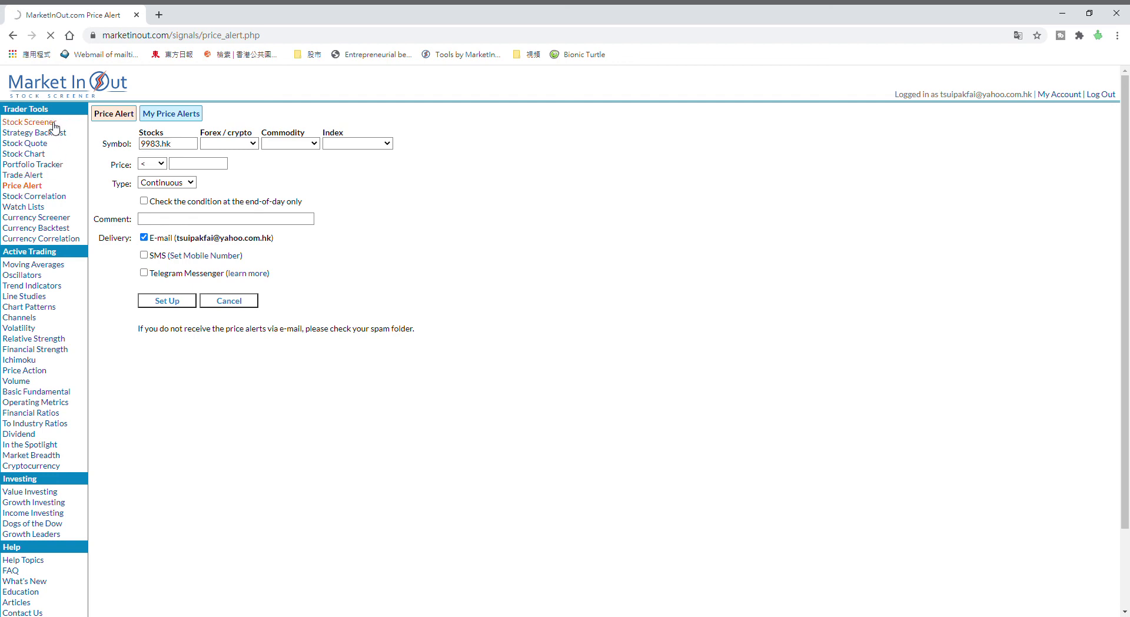